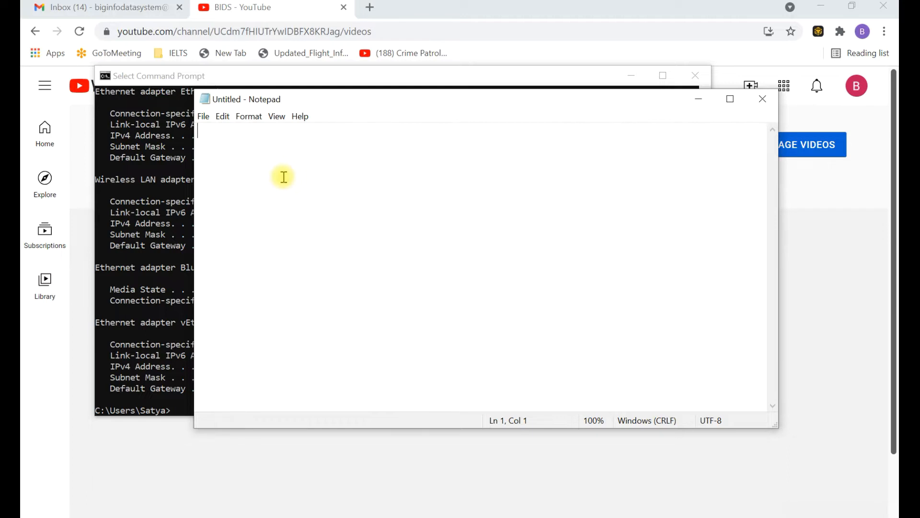
Type the 'RHEL 7' heading followed by a 'Let's start' line
{"action": "type", "text": "RHEL"}
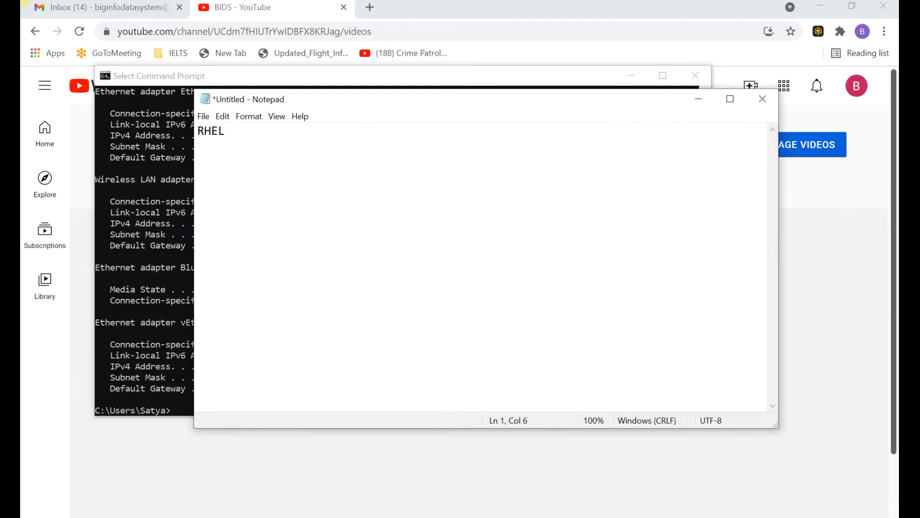
{"action": "type", "text": " 7"}
{"action": "key", "text": "Return"}
{"action": "key", "text": "Return"}
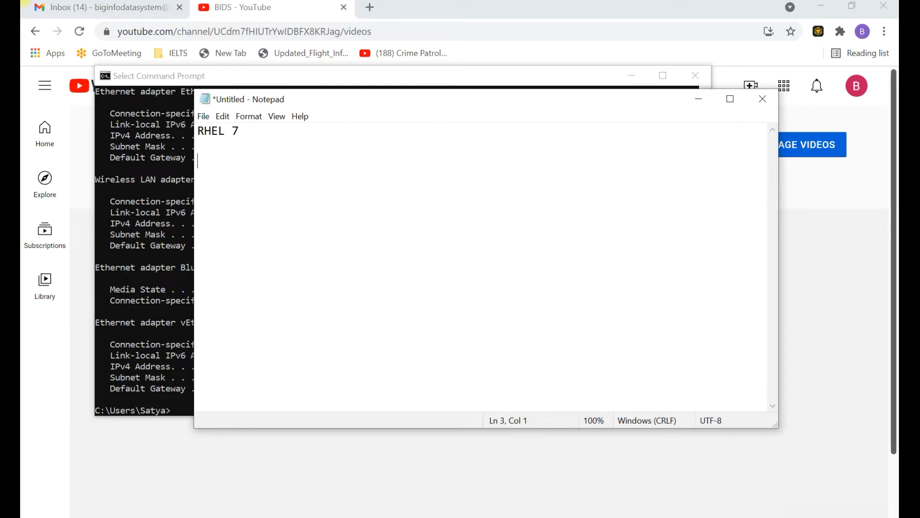
{"action": "type", "text": "Let's start"}
{"action": "key", "text": "Return"}
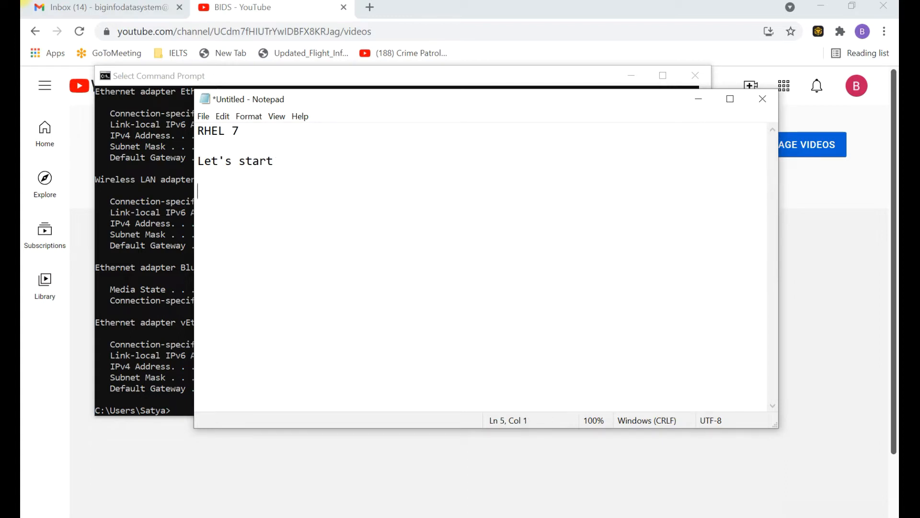
Add 'requirement:' with items '1) ISO (RHEL 7)' and '2) VMstation (any version)'
{"action": "type", "text": "requirement"}
{"action": "type", "text": ":"}
{"action": "type", "text": "1) "}
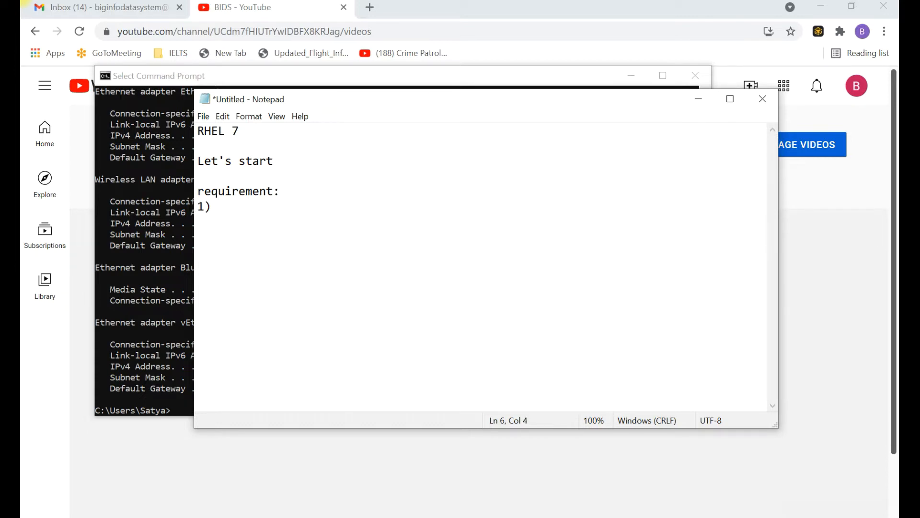
{"action": "type", "text": "ISO (RHEL 7)"}
{"action": "key", "text": "Return"}
{"action": "type", "text": "2)"}
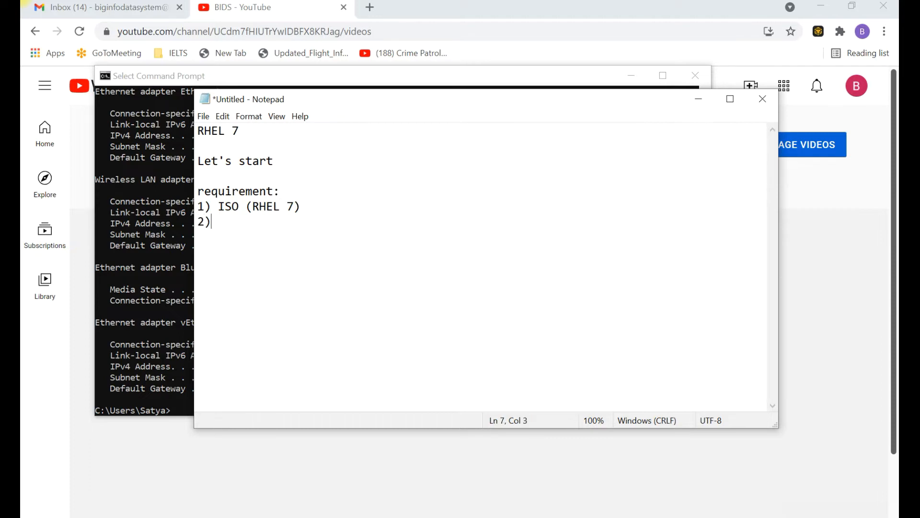
{"action": "type", "text": " VMstation (any version)"}
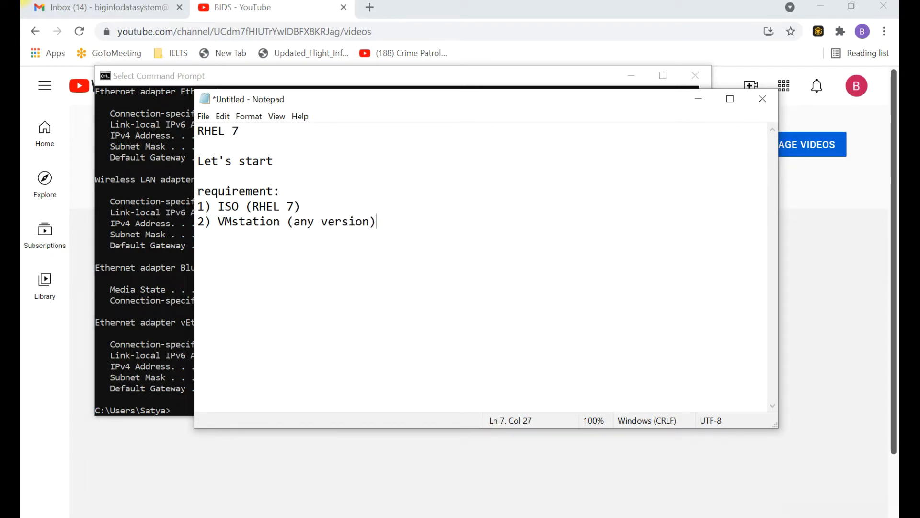
Add requirements '3)4GB of RAM' and '4)20 GB HDD', ending with a new line
{"action": "key", "text": "Return"}
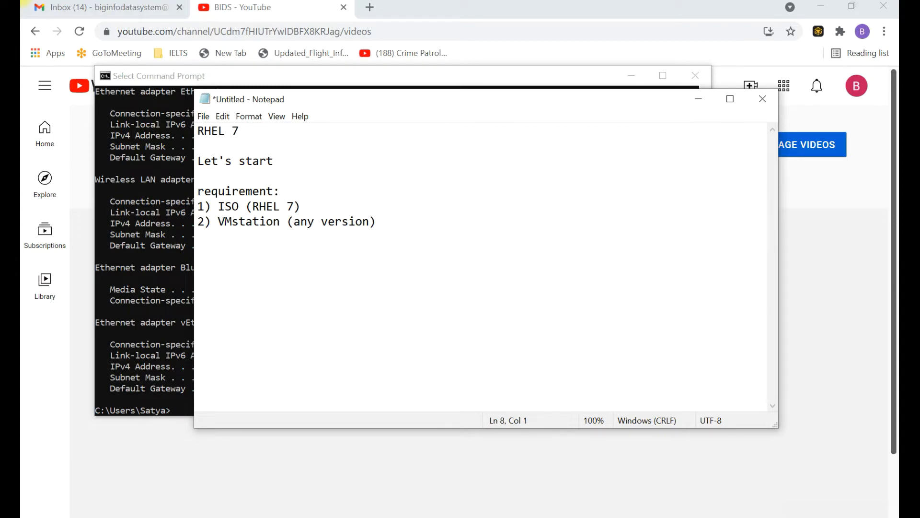
{"action": "type", "text": "3)4GB of "}
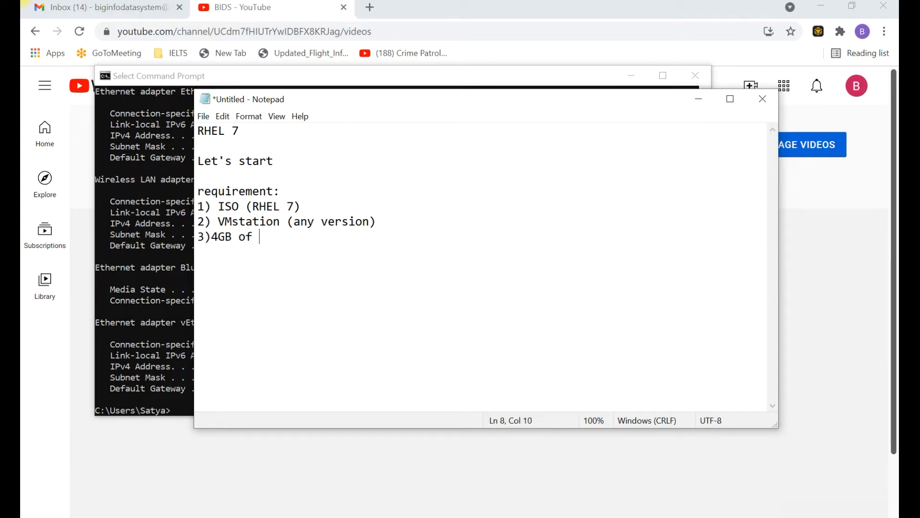
{"action": "type", "text": "RAM"}
{"action": "key", "text": "Return"}
{"action": "type", "text": "4)"}
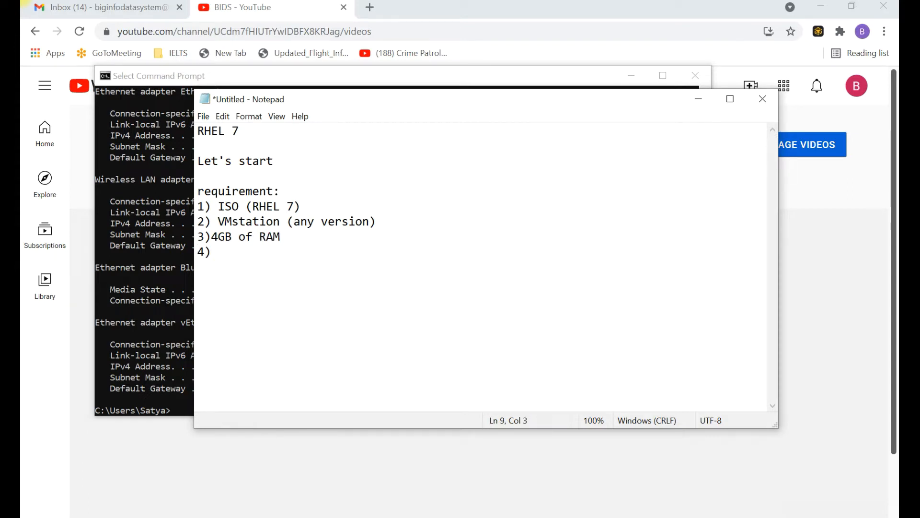
{"action": "type", "text": "20 GB HDD"}
{"action": "key", "text": "Return"}
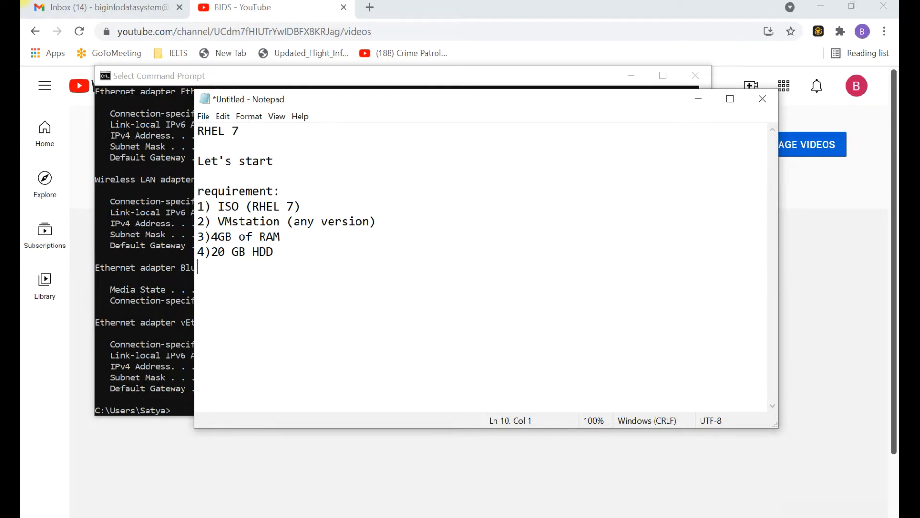
Switch from Notepad to VMware Workstation and check the About dialog for version 15.5 Pro
{"action": "left_click", "coordinate": [165, 451]}
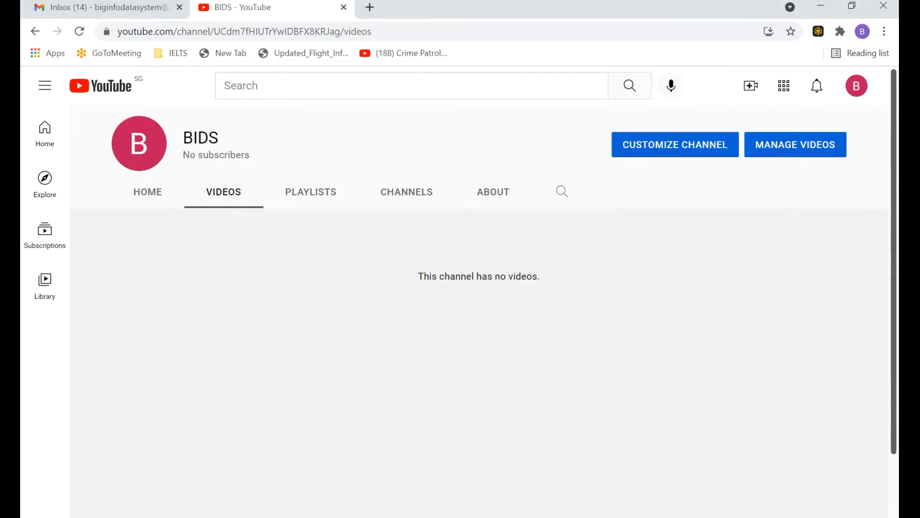
{"action": "left_click", "coordinate": [343, 517]}
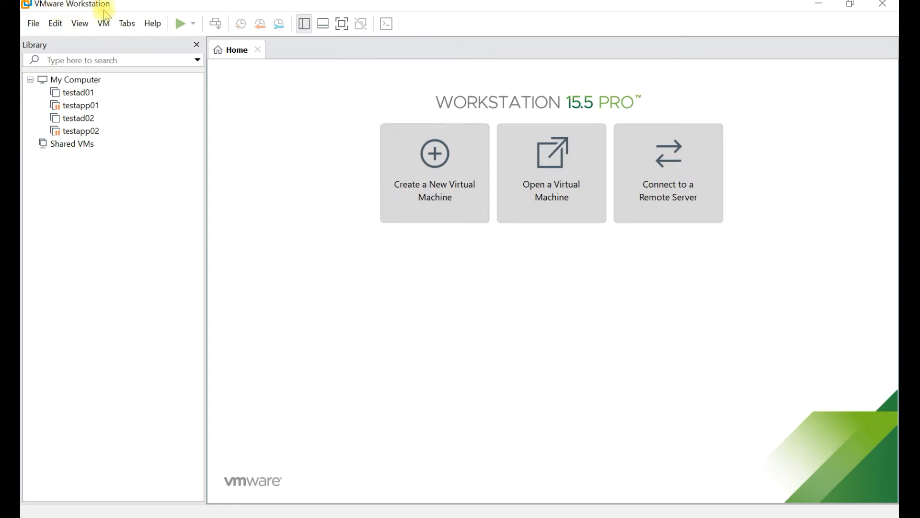
{"action": "left_click", "coordinate": [157, 27]}
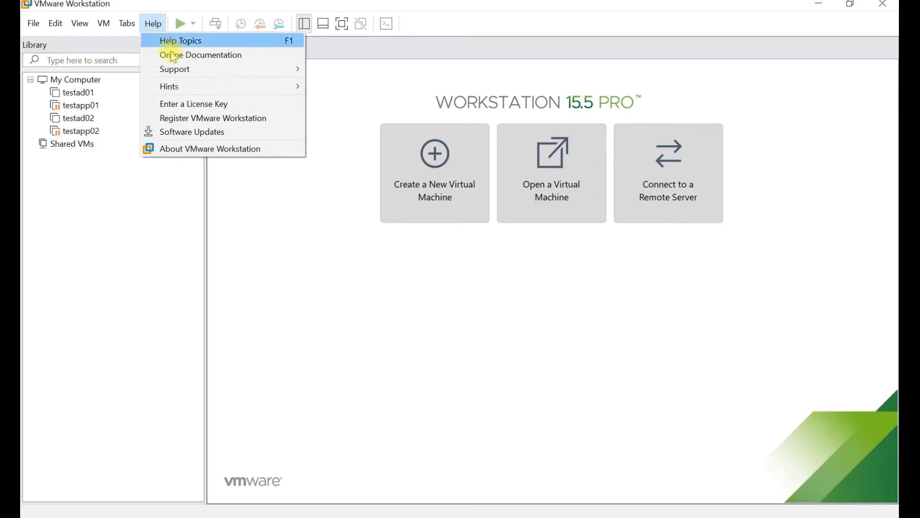
{"action": "left_click", "coordinate": [208, 152]}
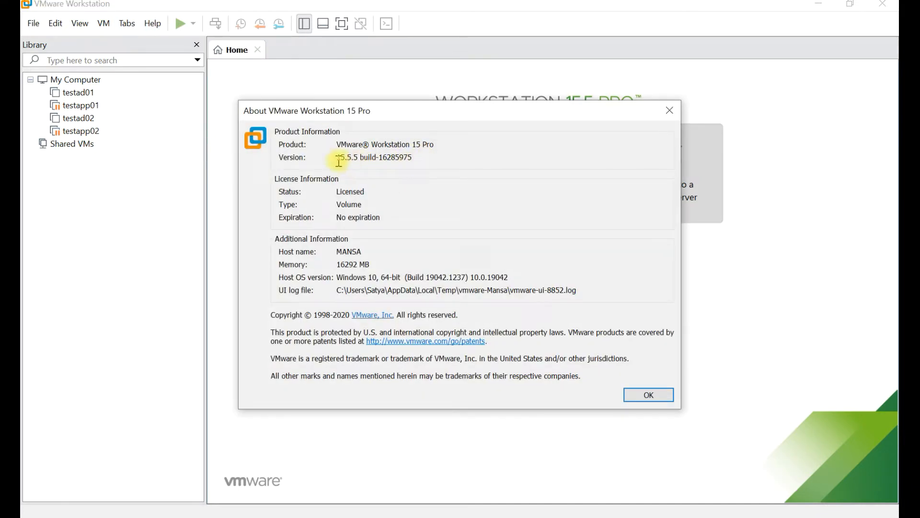
{"action": "left_click", "coordinate": [670, 116]}
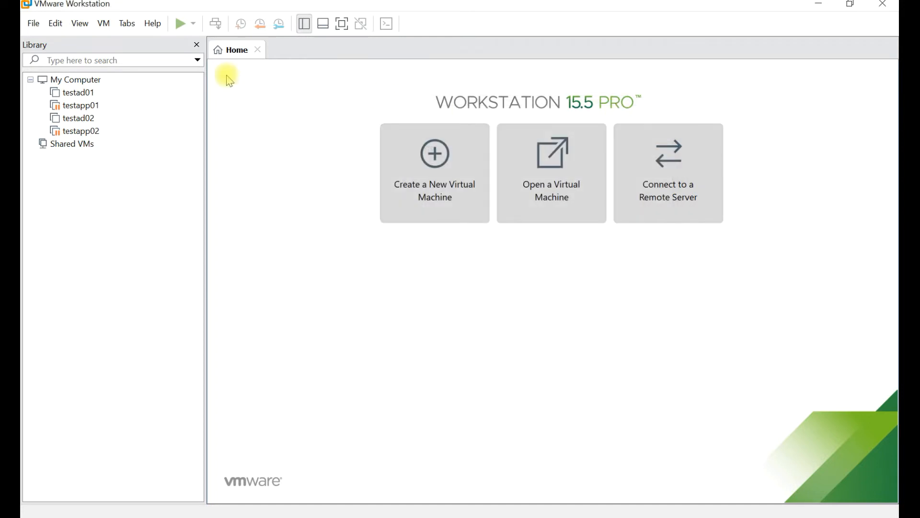
Start a Custom new virtual machine, keeping Workstation 15.x hardware compatibility
{"action": "left_click", "coordinate": [34, 24]}
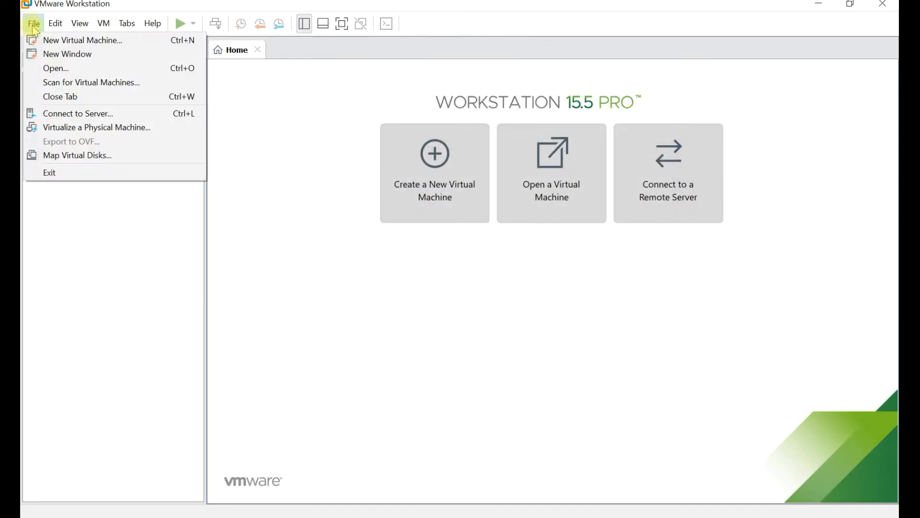
{"action": "left_click", "coordinate": [49, 41]}
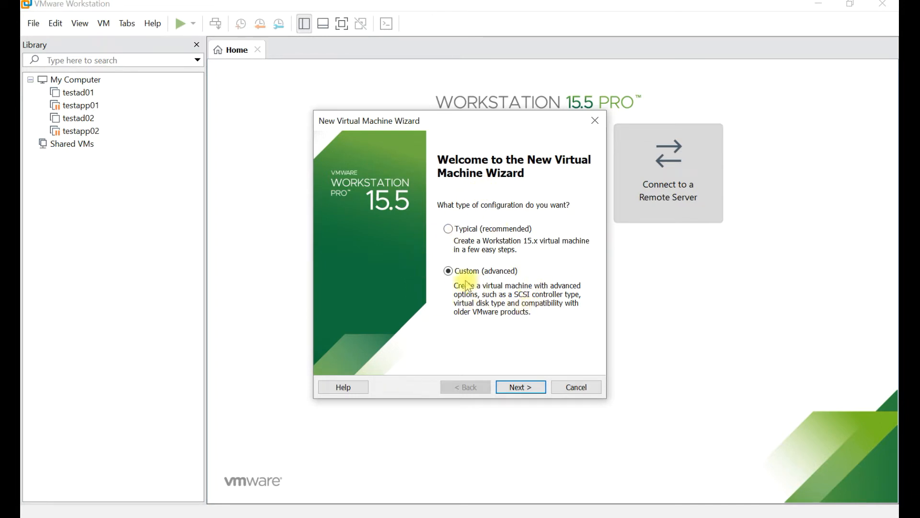
{"action": "left_click", "coordinate": [522, 386]}
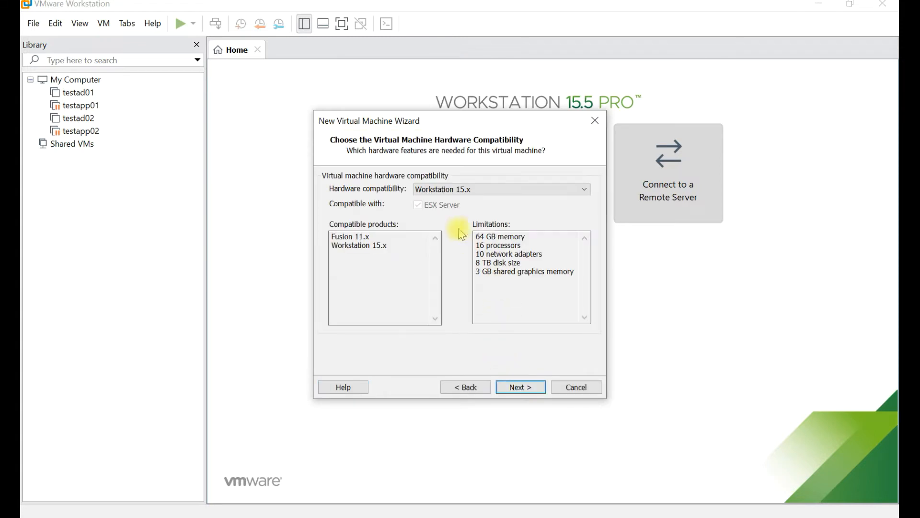
{"action": "left_click", "coordinate": [492, 189]}
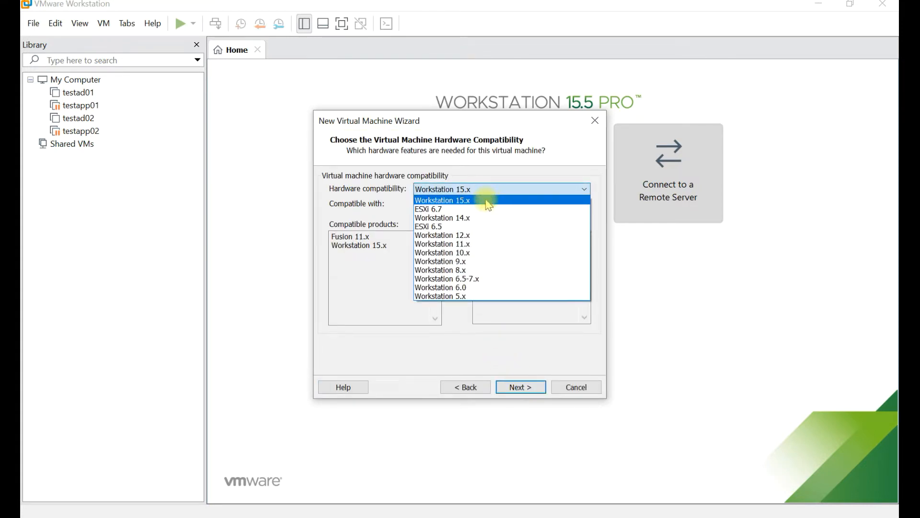
{"action": "left_click", "coordinate": [487, 201]}
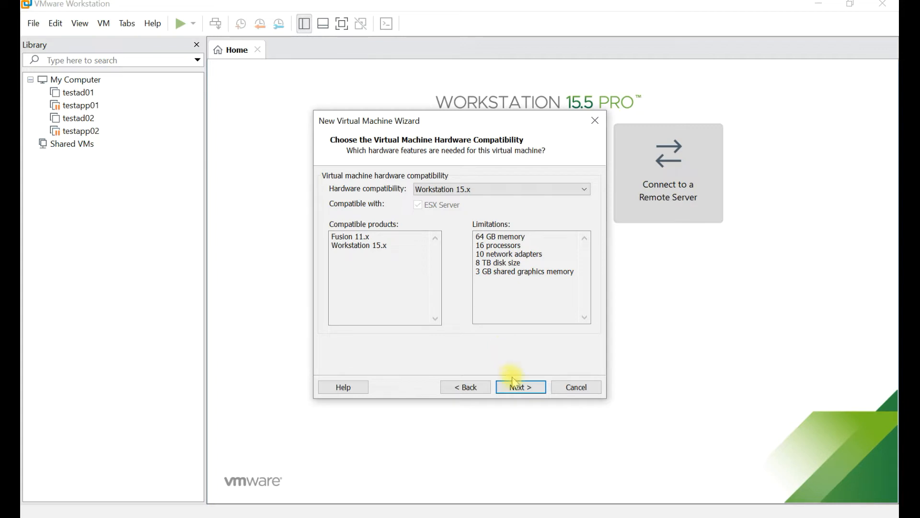
{"action": "left_click_drag", "start_coordinate": [581, 268], "coordinate": [477, 235]}
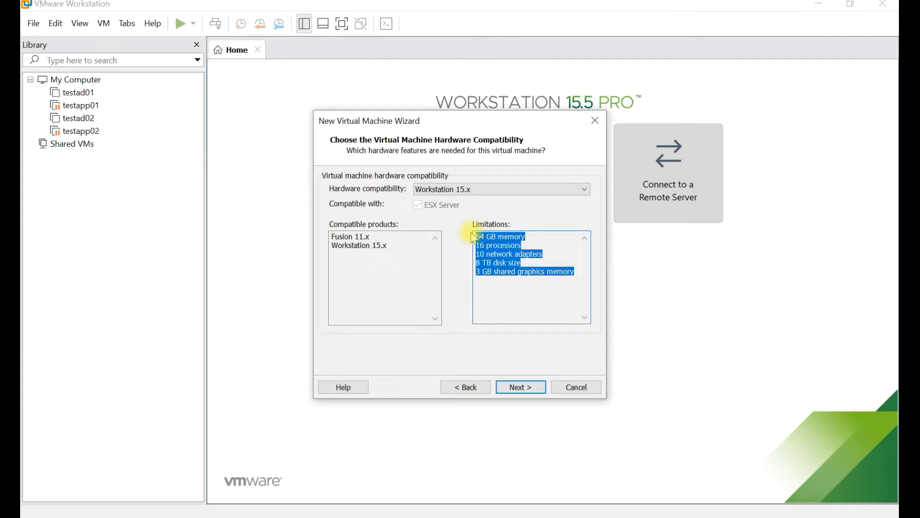
{"action": "left_click", "coordinate": [517, 389]}
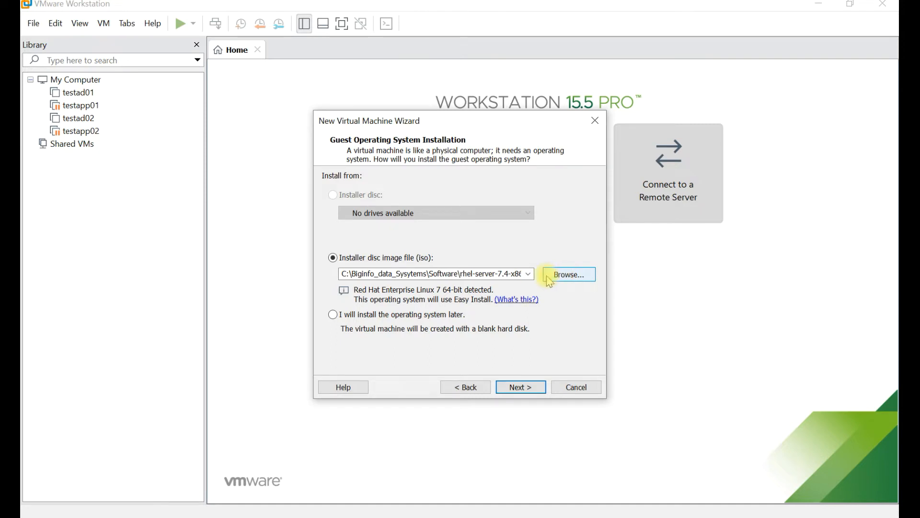
Choose rhel-server-7.4-x86_64-dvd.iso as the installer disc image
{"action": "left_click", "coordinate": [551, 281]}
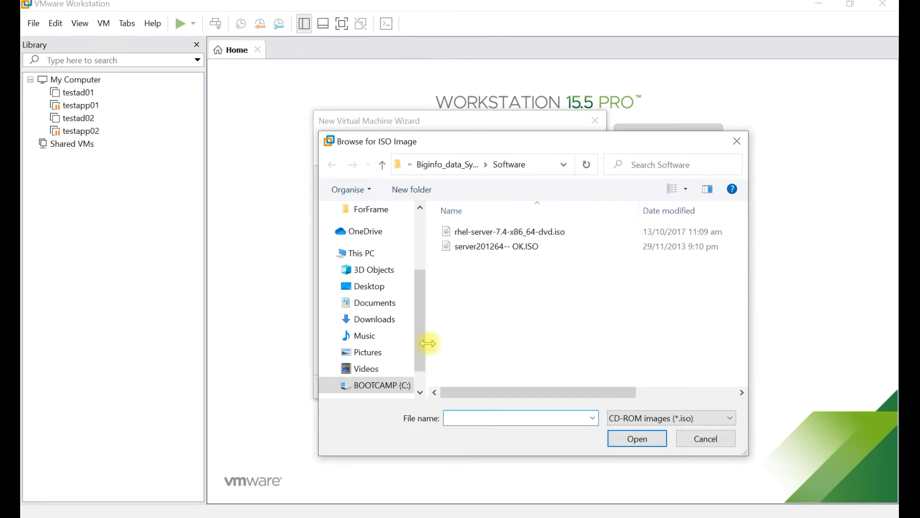
{"action": "left_click", "coordinate": [515, 234]}
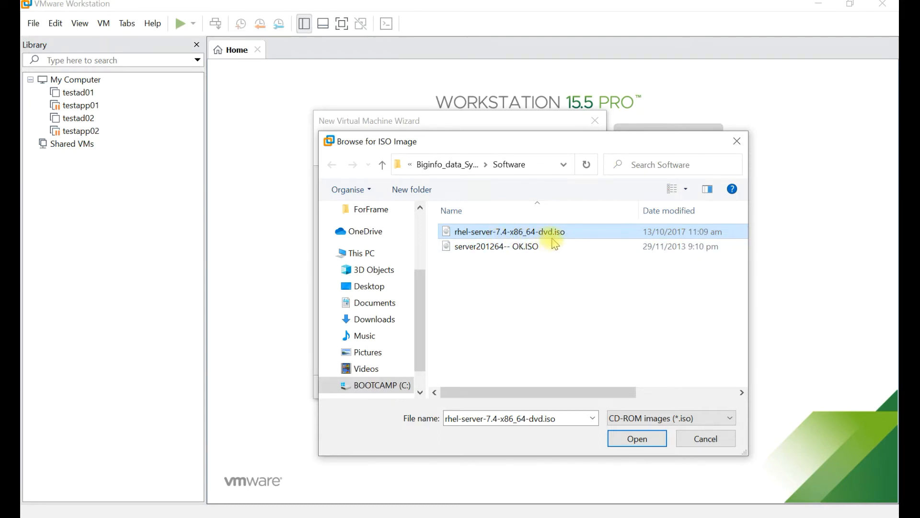
{"action": "left_click", "coordinate": [652, 445]}
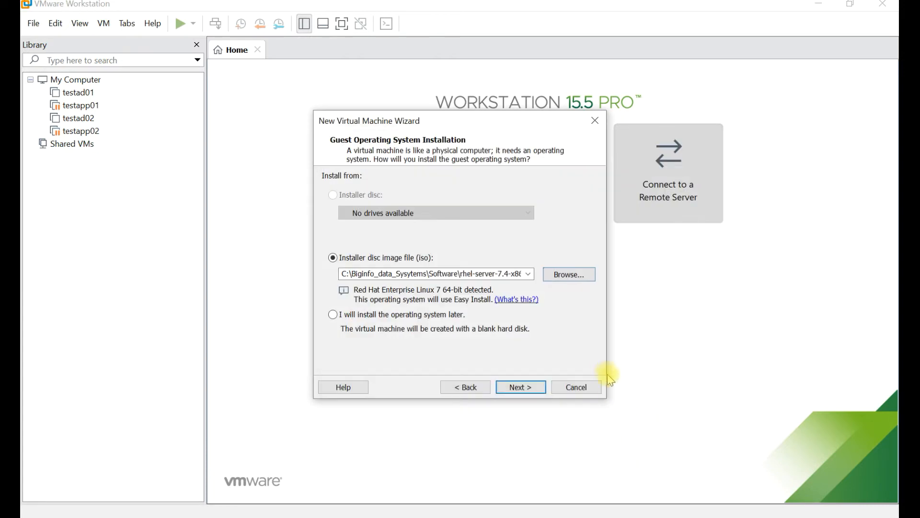
{"action": "left_click", "coordinate": [521, 387]}
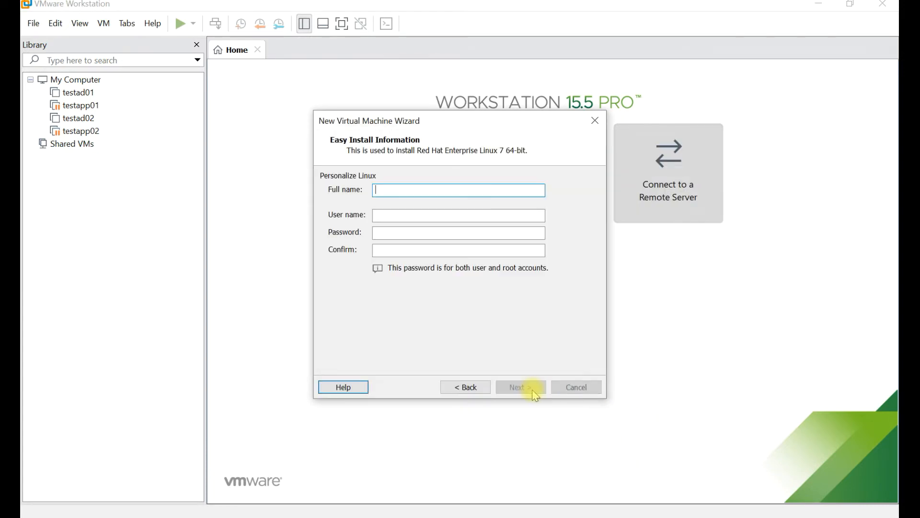
Enter the Linux account's full name, user name, password and confirmation
{"action": "type", "text": "BIDS"}
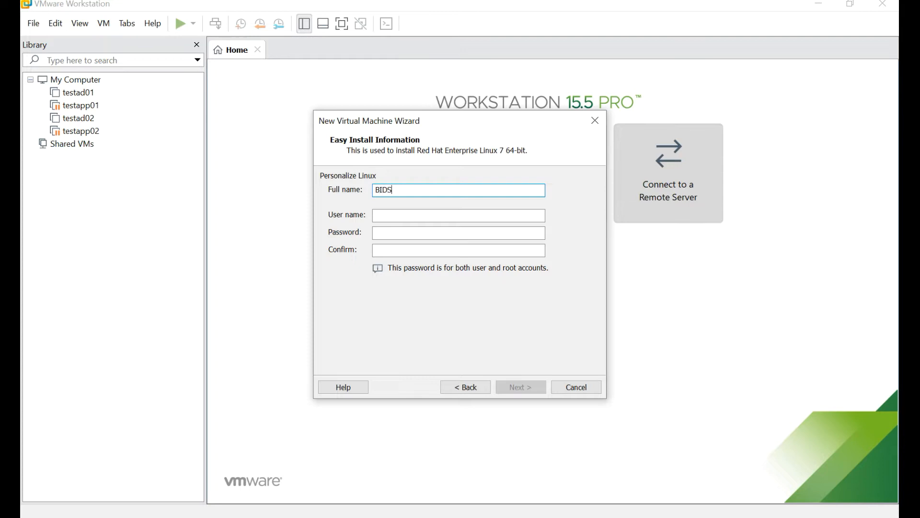
{"action": "key", "text": "Tab"}
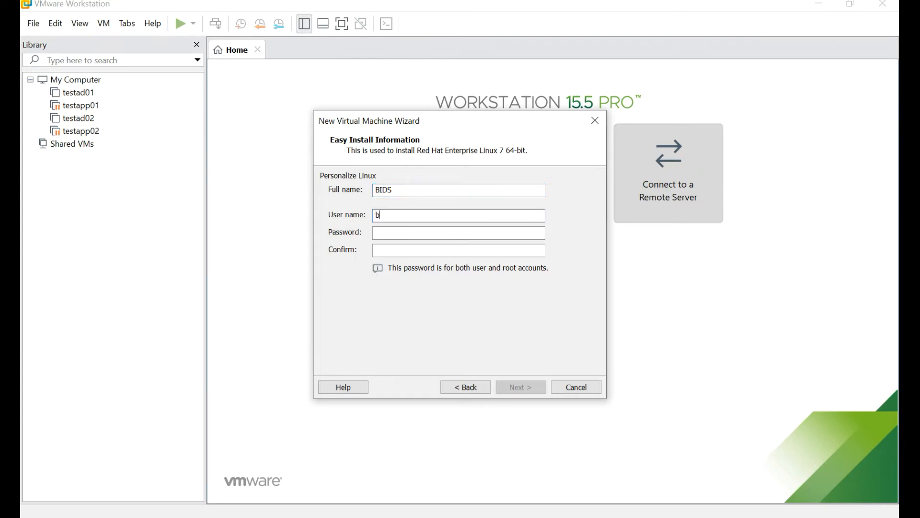
{"action": "type", "text": "P•••••P@ssw0r"}
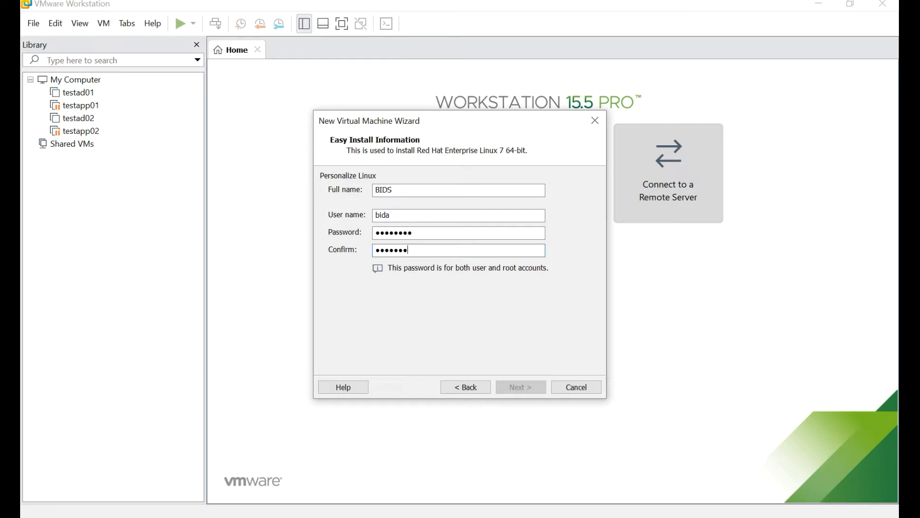
{"action": "type", "text": "d"}
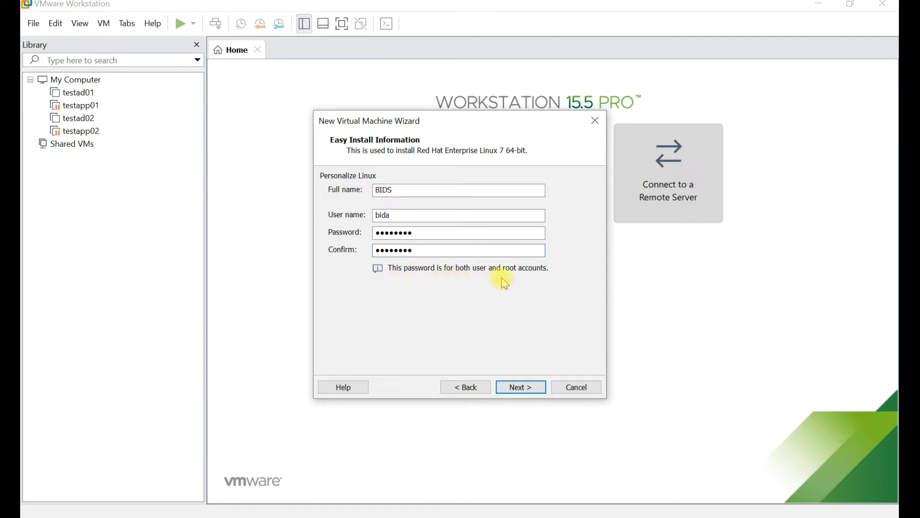
{"action": "left_click", "coordinate": [521, 387]}
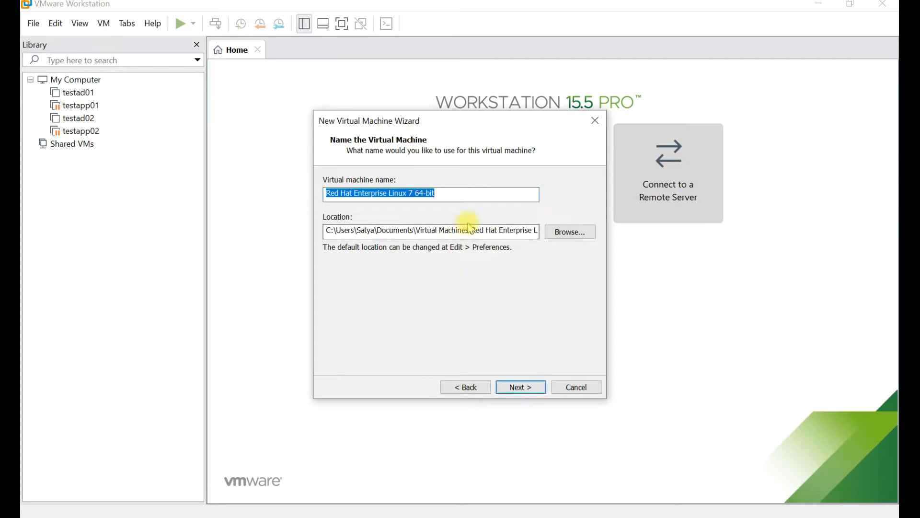
Name the virtual machine 'RHEL 7 test Machine'
{"action": "type", "text": "RHEL"}
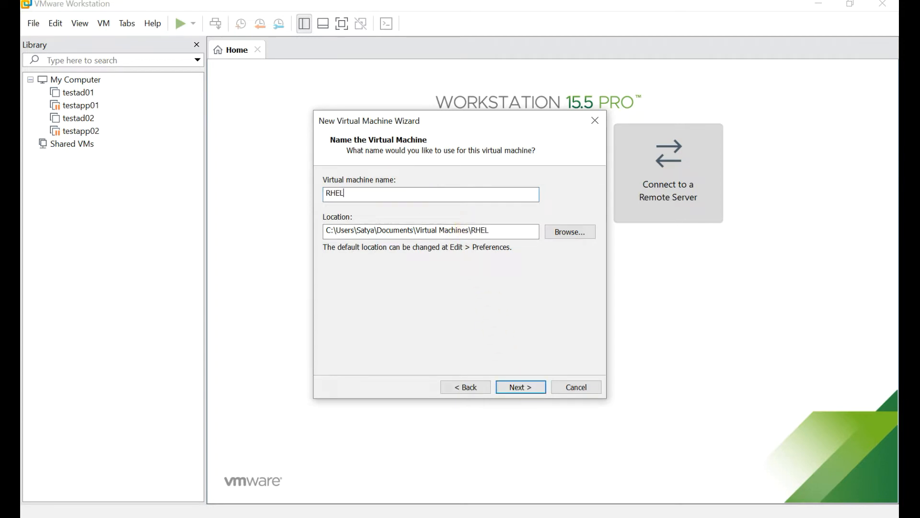
{"action": "type", "text": " 7 Test"}
{"action": "key", "text": "BackSpace"}
{"action": "key", "text": "BackSpace"}
{"action": "key", "text": "BackSpace"}
{"action": "type", "text": "test Machine"}
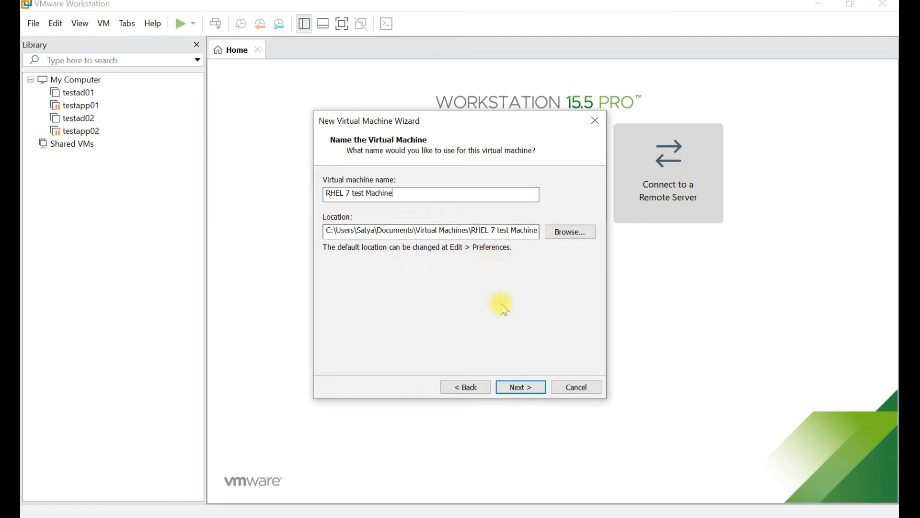
{"action": "left_click", "coordinate": [528, 388]}
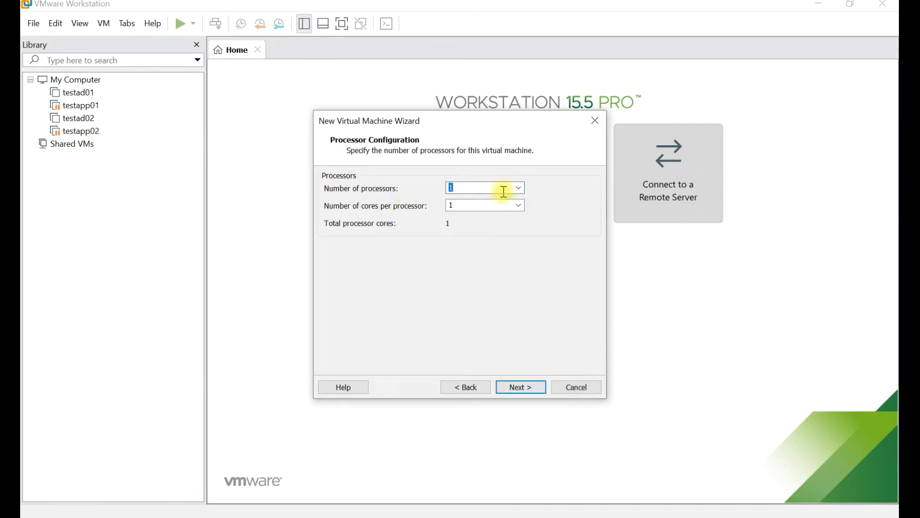
Give the VM 2 processors with 2 cores each and 4096 MB of memory
{"action": "left_click", "coordinate": [519, 188]}
{"action": "left_click", "coordinate": [507, 208]}
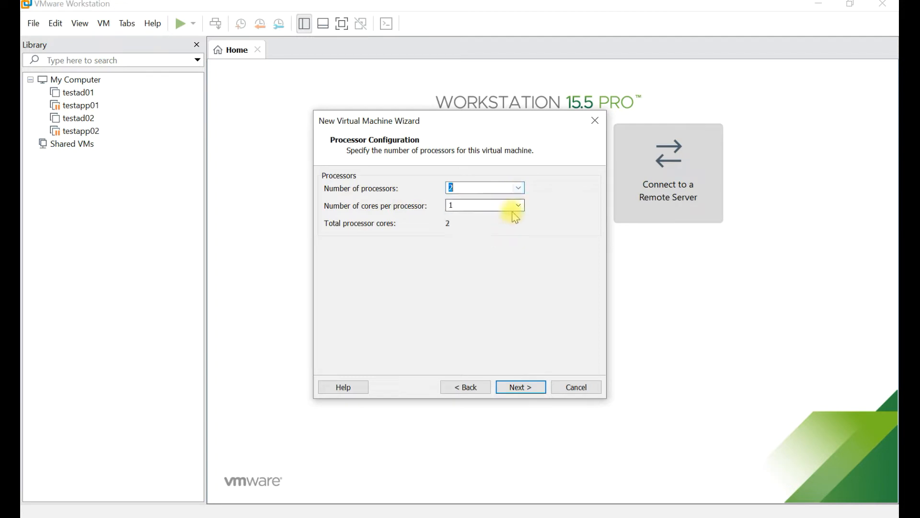
{"action": "left_click", "coordinate": [521, 209]}
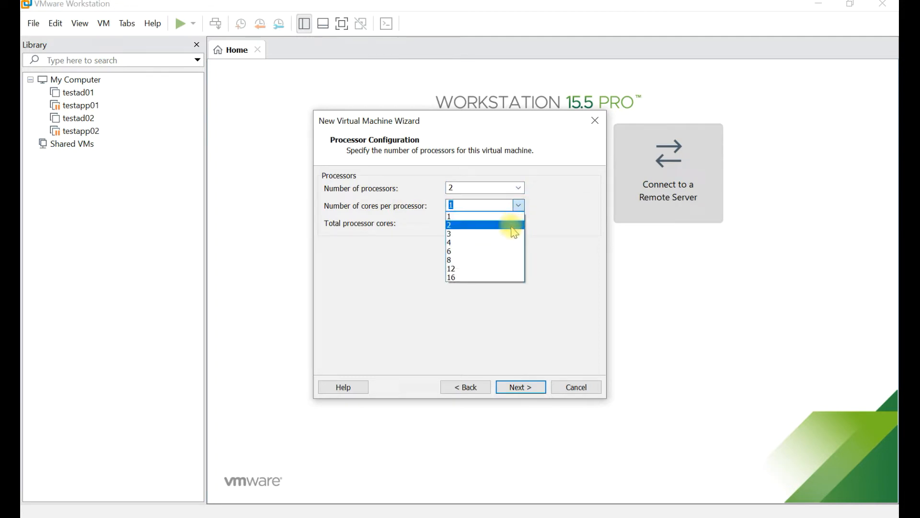
{"action": "left_click", "coordinate": [512, 225]}
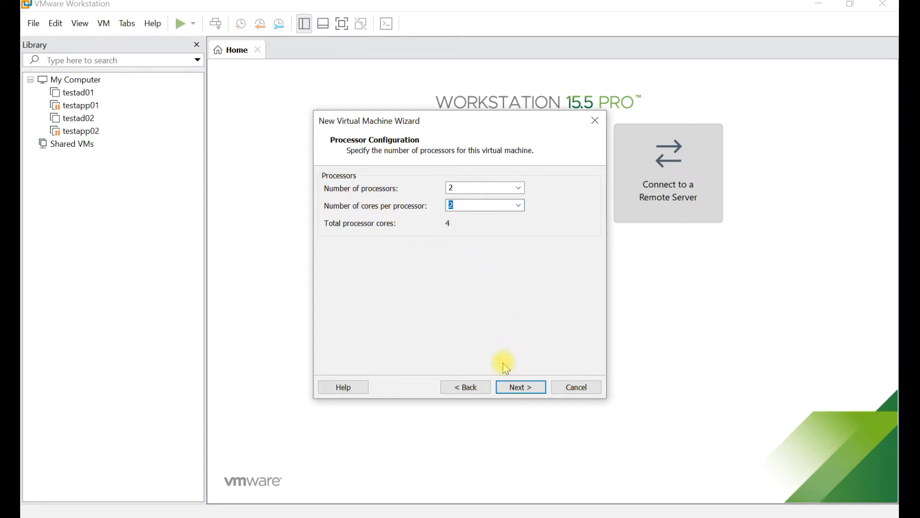
{"action": "left_click", "coordinate": [521, 388]}
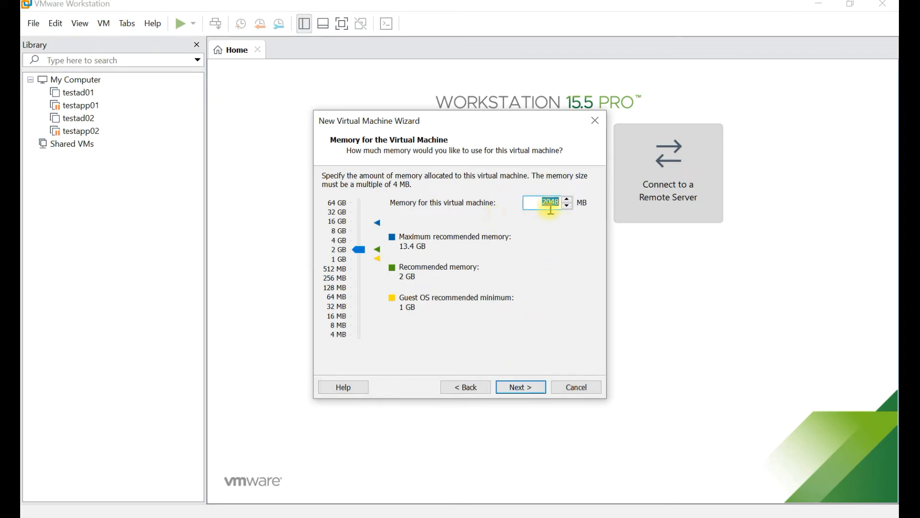
{"action": "type", "text": "4096"}
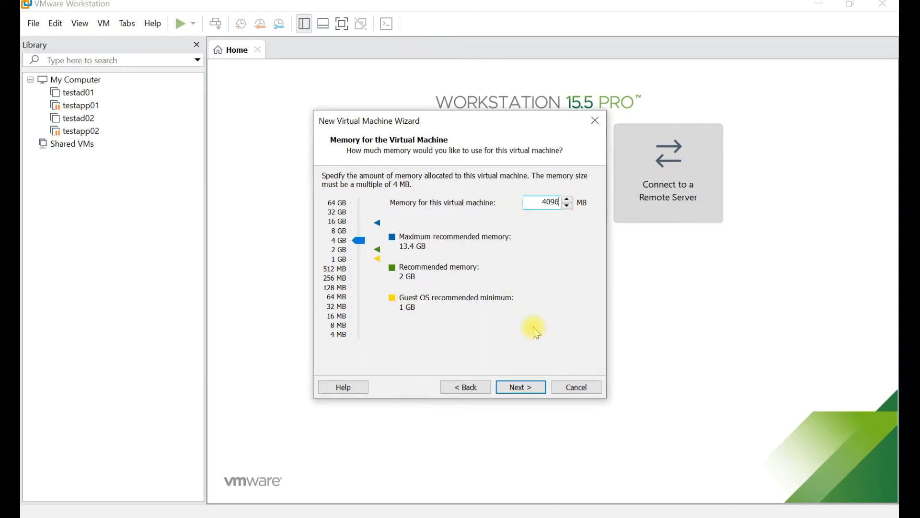
{"action": "left_click", "coordinate": [523, 388]}
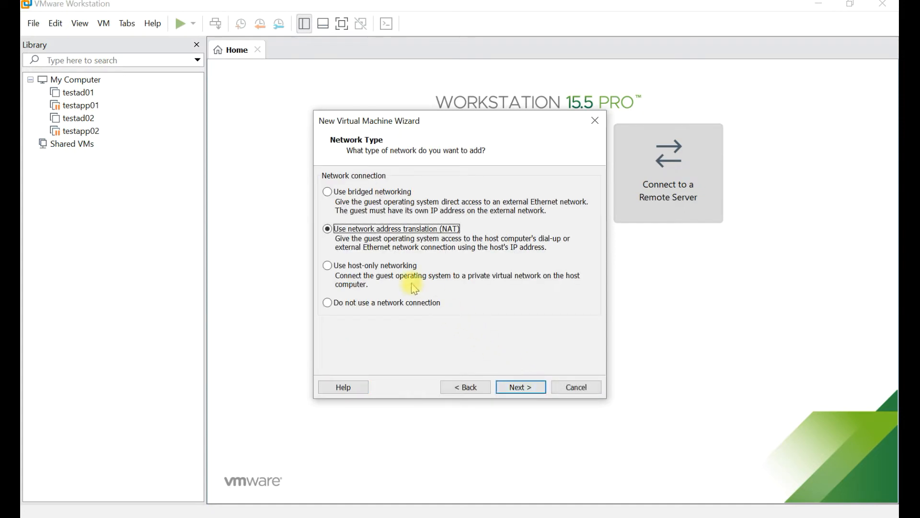
Use bridged networking and accept the recommended controller, disk type and new 20 GB split disk
{"action": "left_click", "coordinate": [330, 191]}
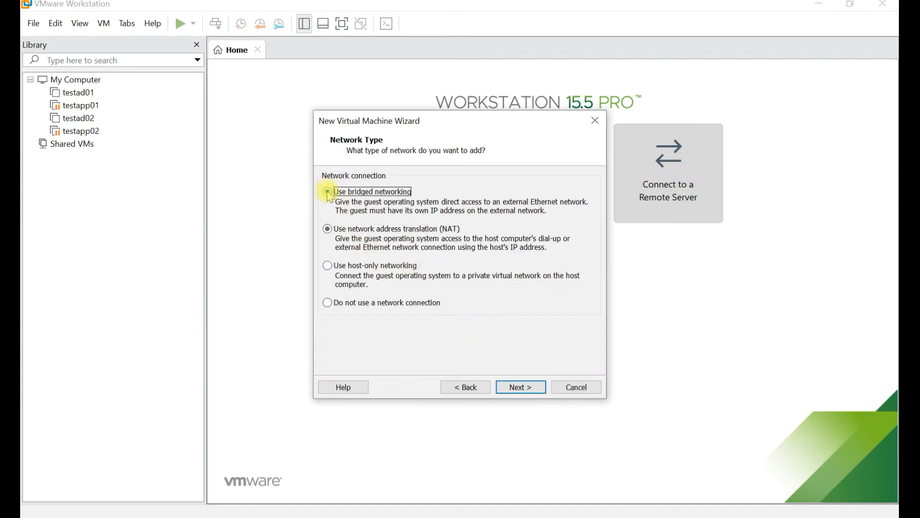
{"action": "left_click", "coordinate": [533, 388]}
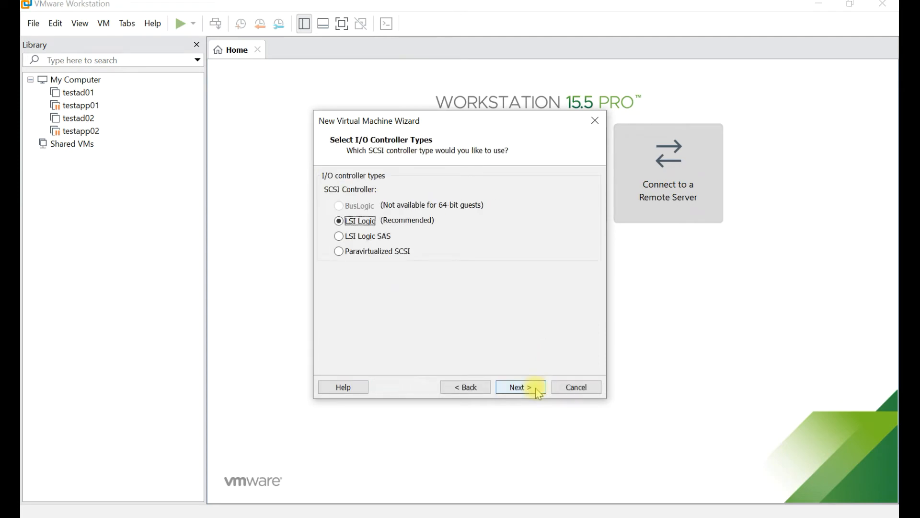
{"action": "left_click", "coordinate": [539, 394]}
{"action": "left_click", "coordinate": [538, 389]}
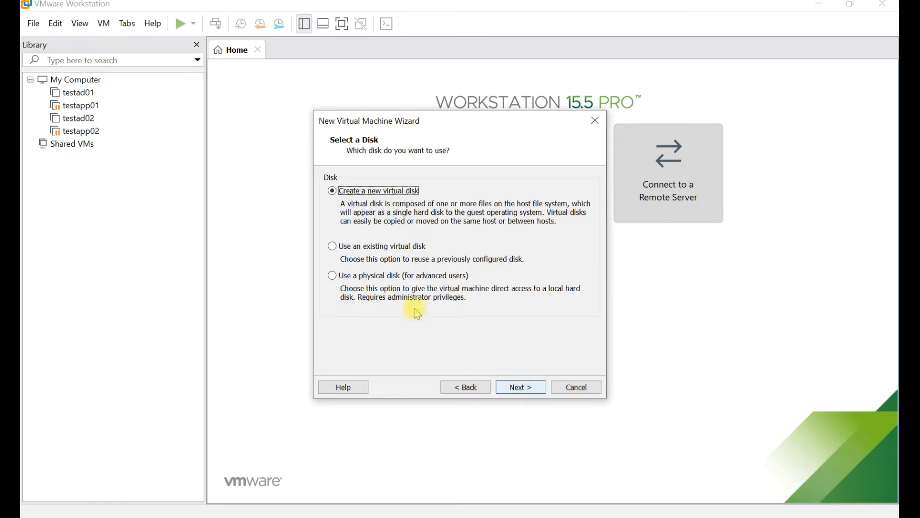
{"action": "left_click", "coordinate": [516, 390]}
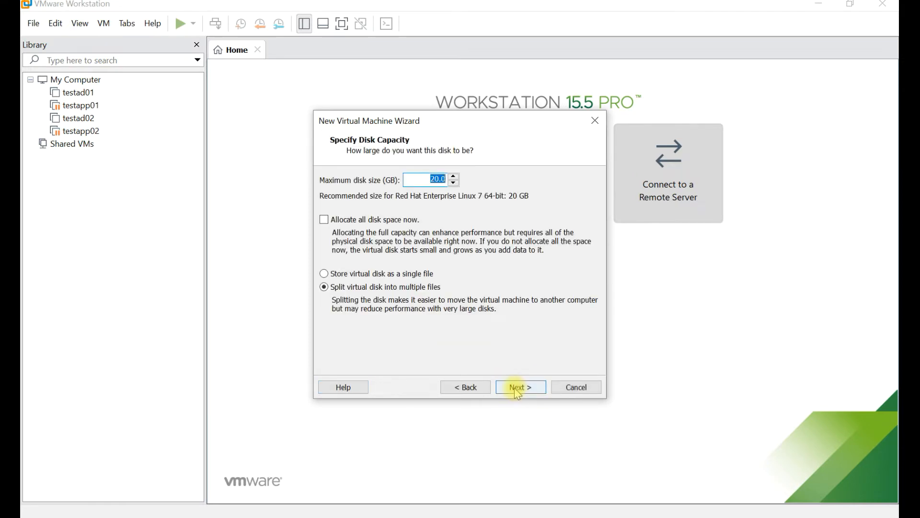
{"action": "left_click", "coordinate": [528, 388]}
{"action": "left_click", "coordinate": [526, 389]}
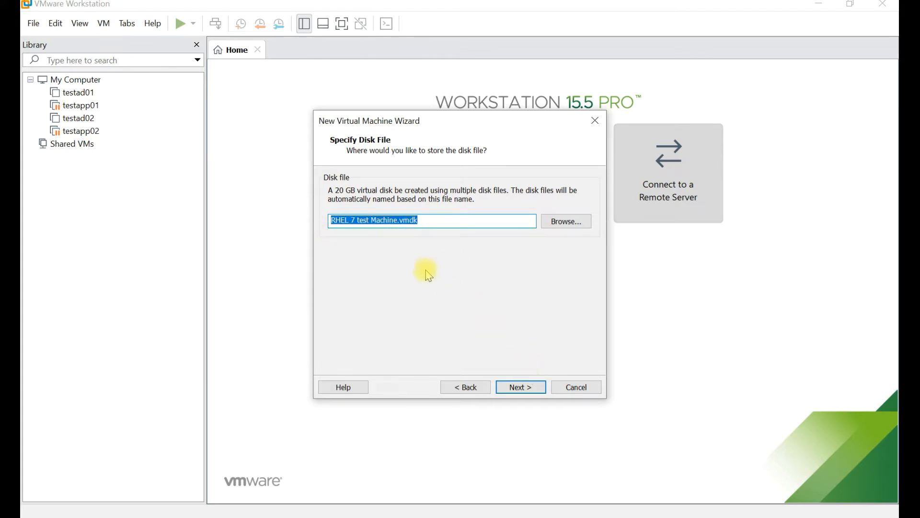
{"action": "left_click", "coordinate": [535, 392]}
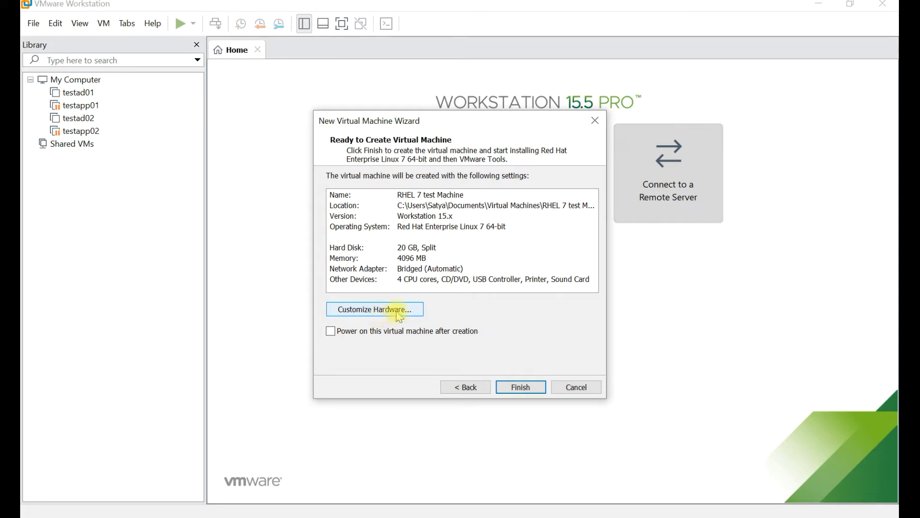
Finish the wizard to create the RHEL 7 test Machine
{"action": "left_click", "coordinate": [522, 392]}
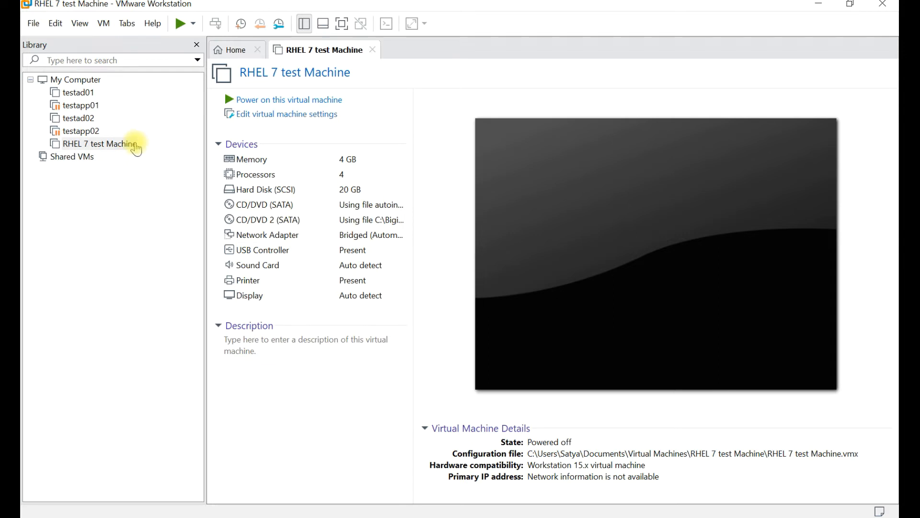
Power on the RHEL 7 test Machine and let it boot into the RHEL 7.4 installer
{"action": "left_click", "coordinate": [282, 107]}
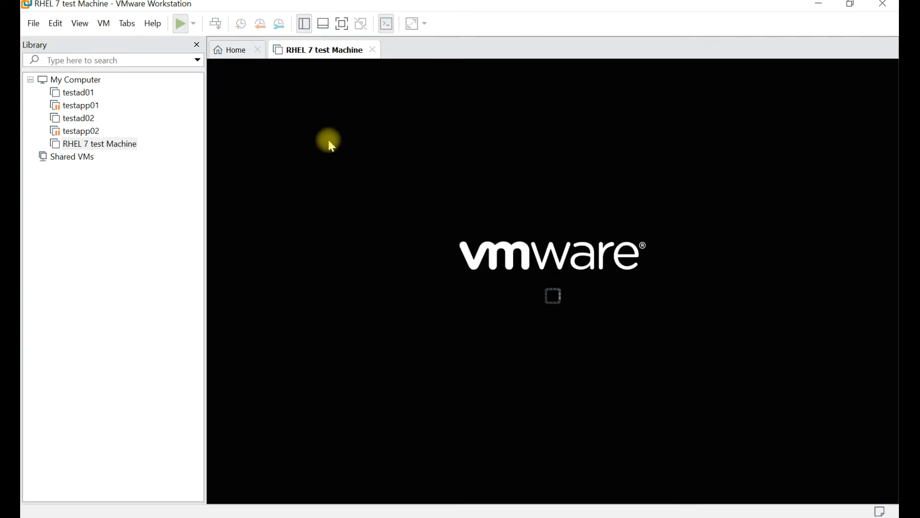
{"action": "left_click", "coordinate": [446, 291]}
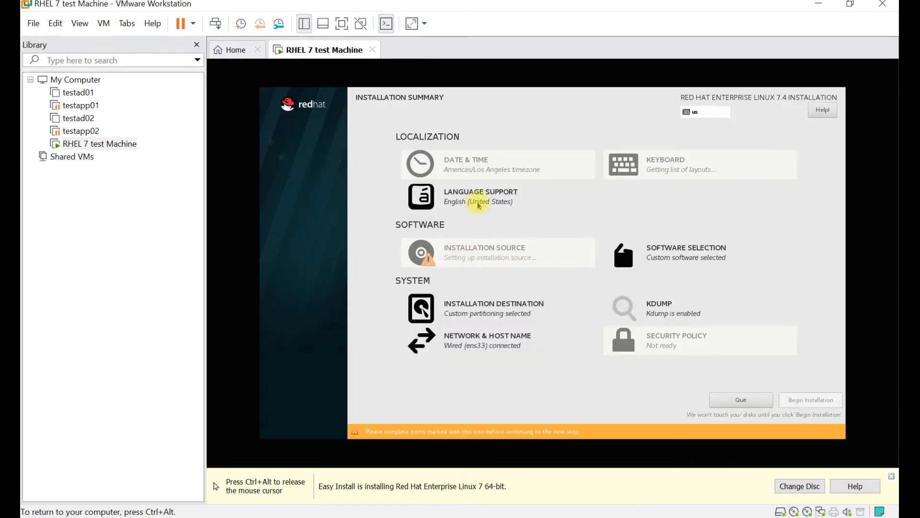
Check the installer's language support settings and return to the summary
{"action": "left_click", "coordinate": [479, 206]}
{"action": "left_click", "coordinate": [478, 206]}
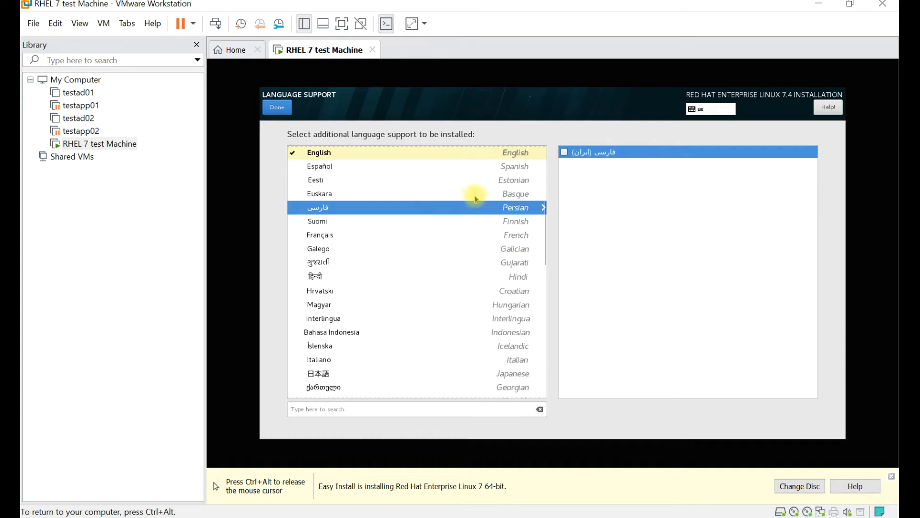
{"action": "left_click", "coordinate": [281, 110]}
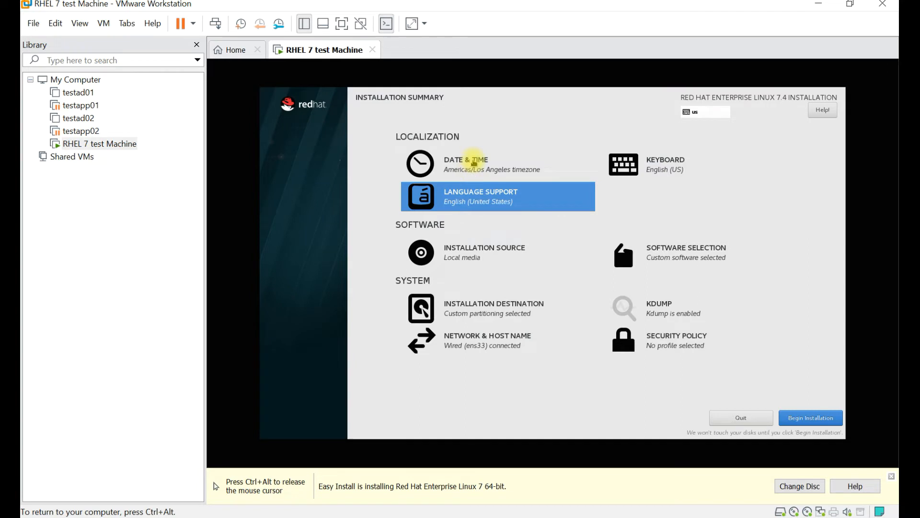
Set the timezone to Region Asia, City Singapore
{"action": "left_click", "coordinate": [473, 161]}
{"action": "left_click", "coordinate": [383, 133]}
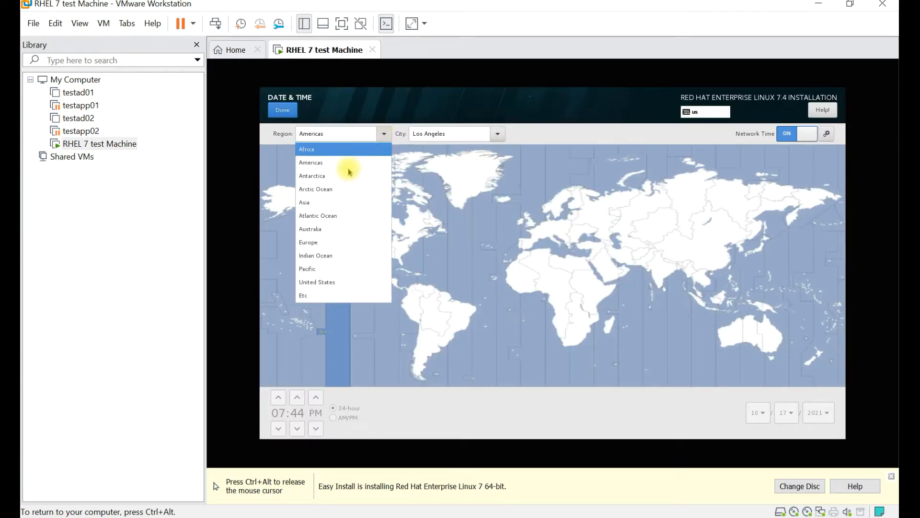
{"action": "left_click", "coordinate": [322, 203]}
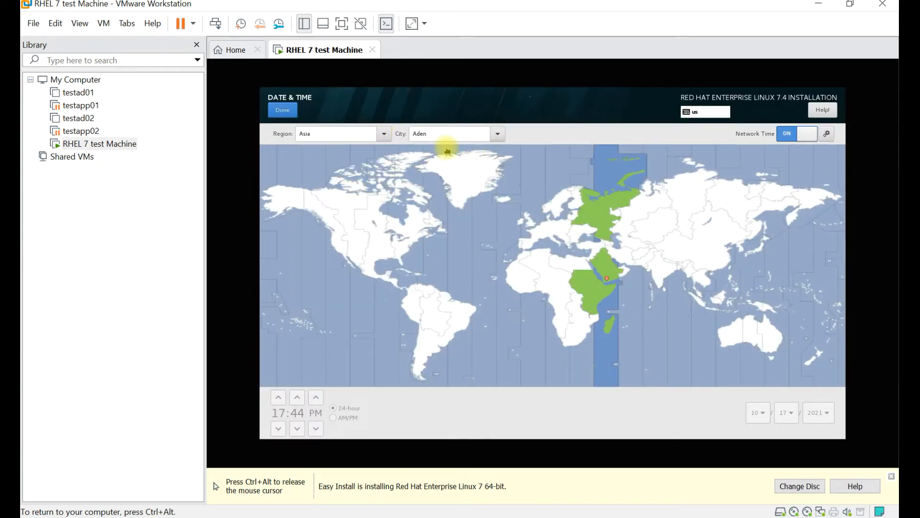
{"action": "double_click", "coordinate": [459, 134]}
{"action": "type", "text": "sinagp"}
{"action": "key", "text": "BackSpace"}
{"action": "key", "text": "BackSpace"}
{"action": "type", "text": "gapor"}
{"action": "key", "text": "Return"}
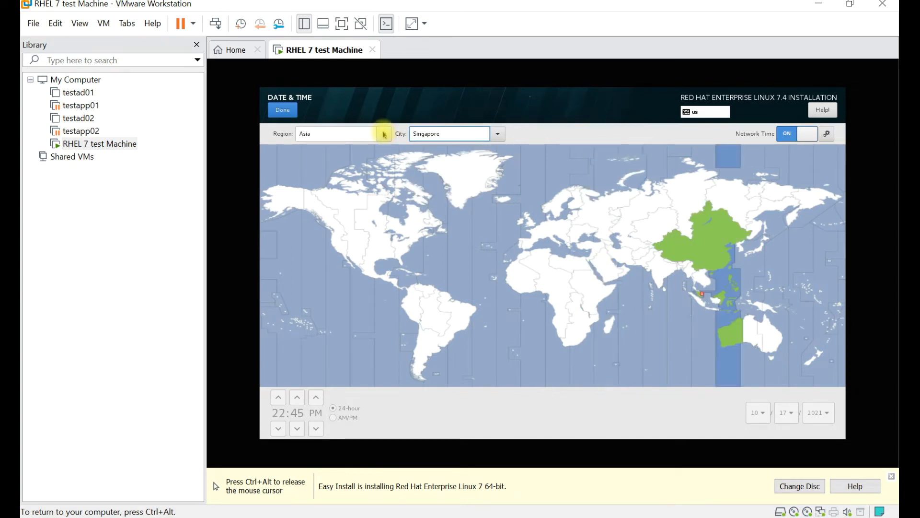
{"action": "left_click", "coordinate": [283, 110]}
Review the keyboard layout and language support, then go to Installation Source
{"action": "left_click", "coordinate": [686, 165]}
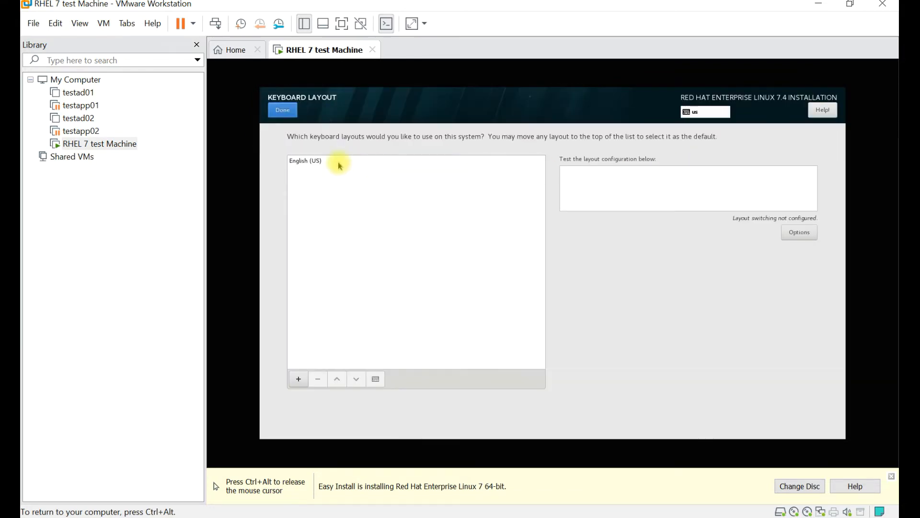
{"action": "left_click", "coordinate": [283, 110]}
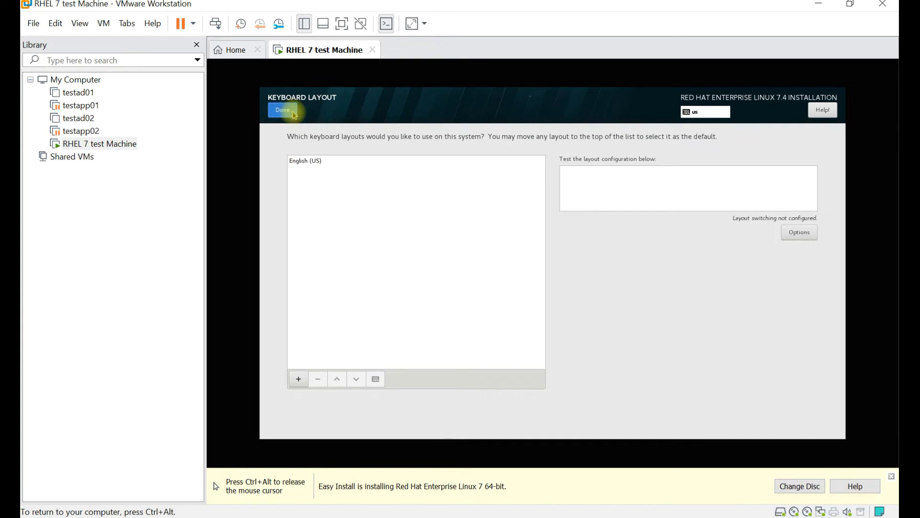
{"action": "left_click", "coordinate": [460, 206]}
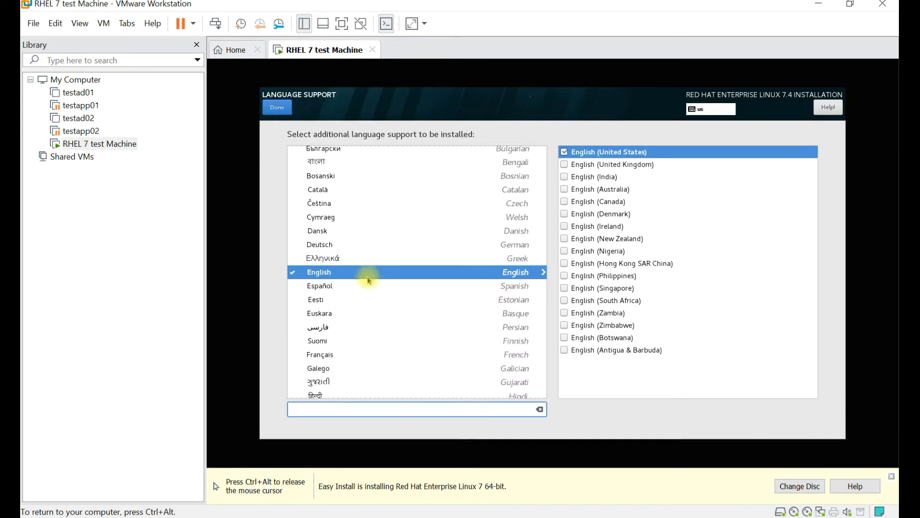
{"action": "left_click", "coordinate": [279, 112]}
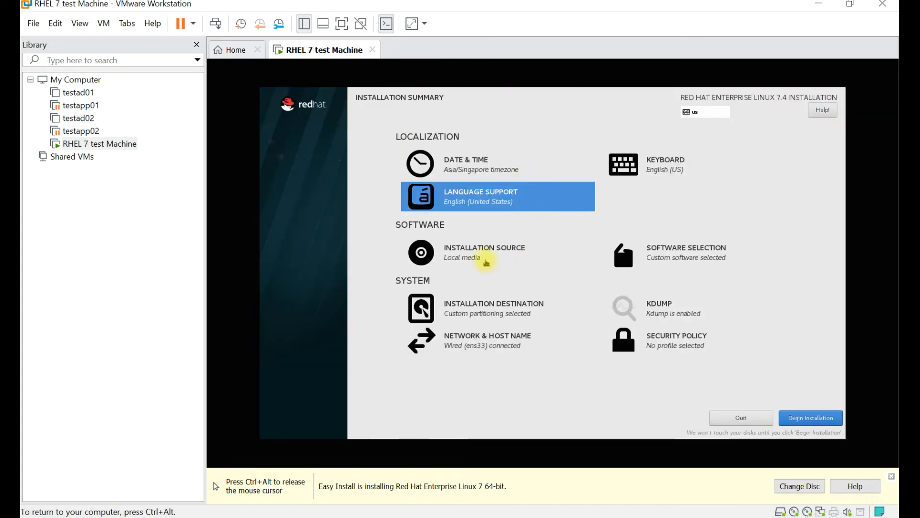
{"action": "left_click", "coordinate": [485, 259]}
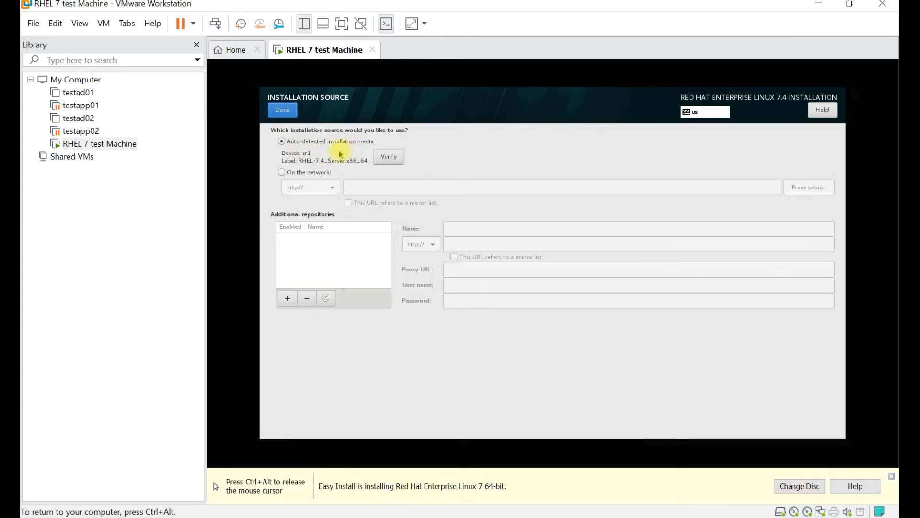
Leave Installation Source and choose Server with GUI as the base environment
{"action": "left_click", "coordinate": [290, 115]}
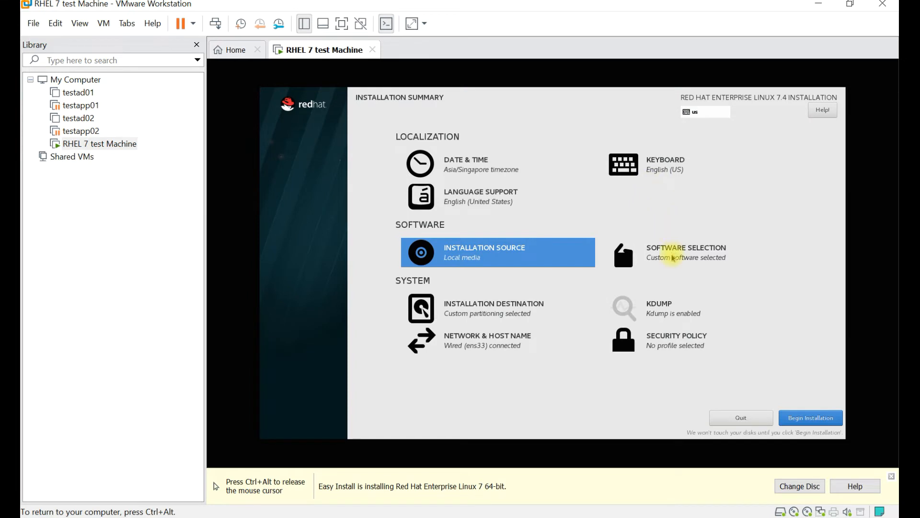
{"action": "left_click", "coordinate": [672, 259]}
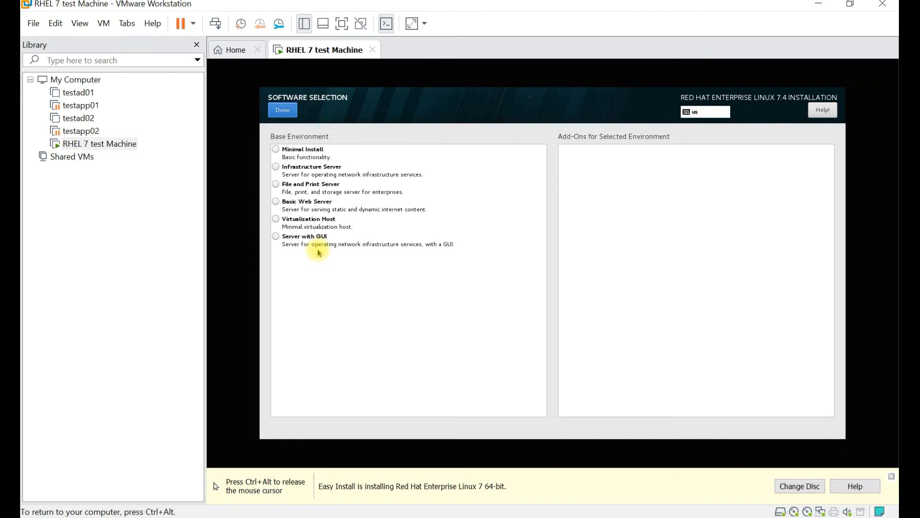
{"action": "left_click", "coordinate": [276, 237]}
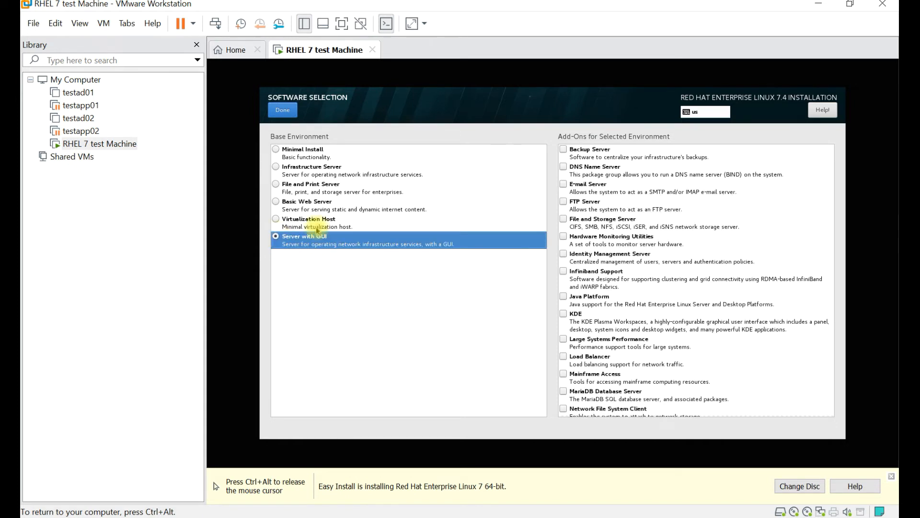
Tick DNS, E-mail, FTP, File and Storage, NFS Client and Security Tools add-ons, then finish
{"action": "left_click", "coordinate": [563, 150]}
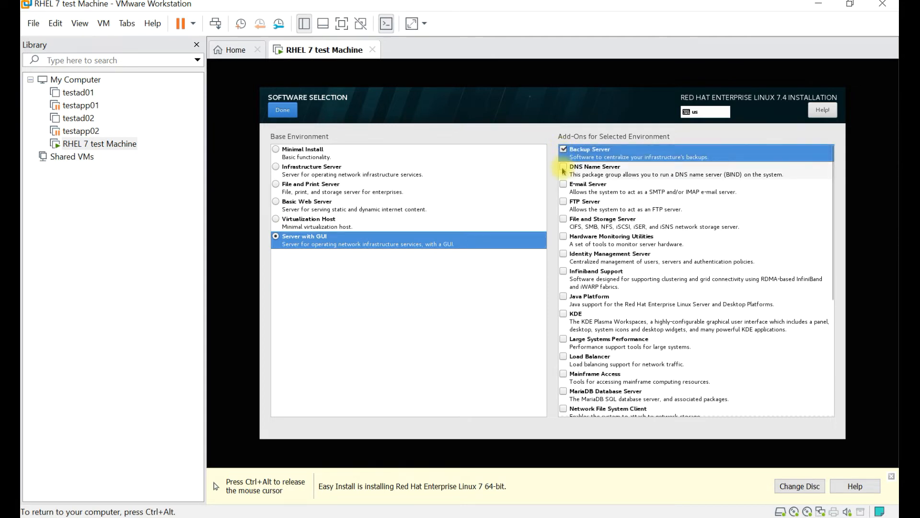
{"action": "left_click", "coordinate": [564, 168]}
{"action": "left_click", "coordinate": [563, 185]}
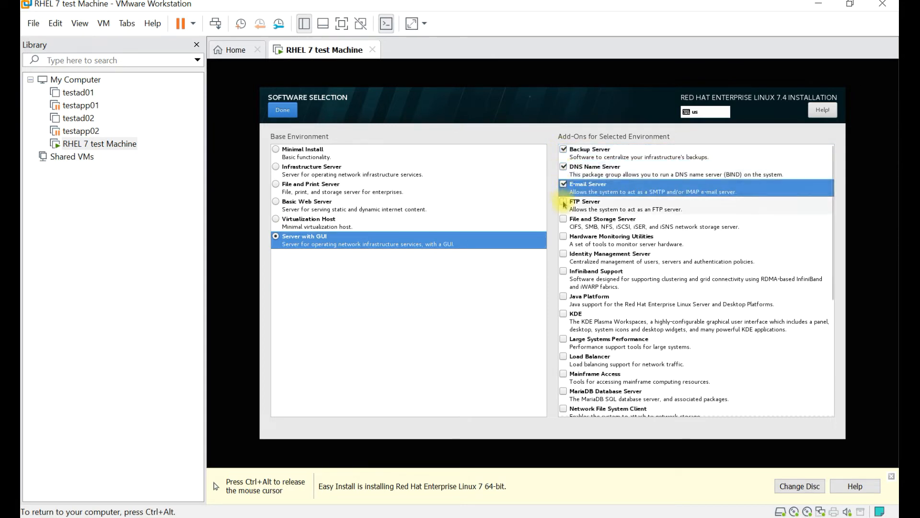
{"action": "left_click", "coordinate": [563, 202]}
{"action": "left_click", "coordinate": [563, 219]}
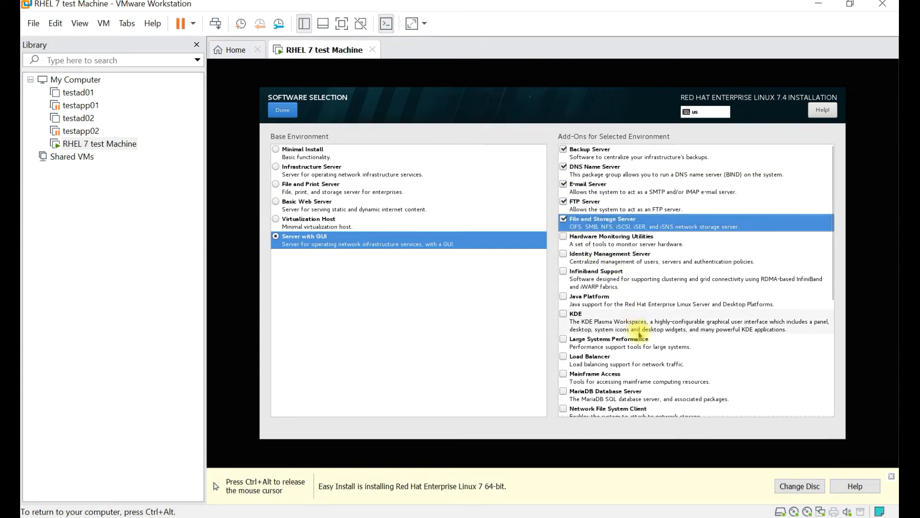
{"action": "left_click_drag", "start_coordinate": [835, 269], "coordinate": [829, 323]}
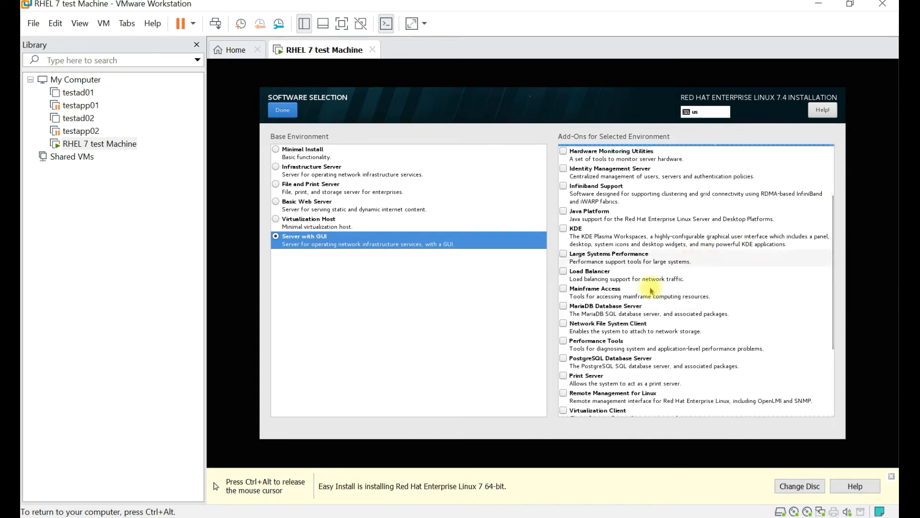
{"action": "left_click", "coordinate": [564, 324]}
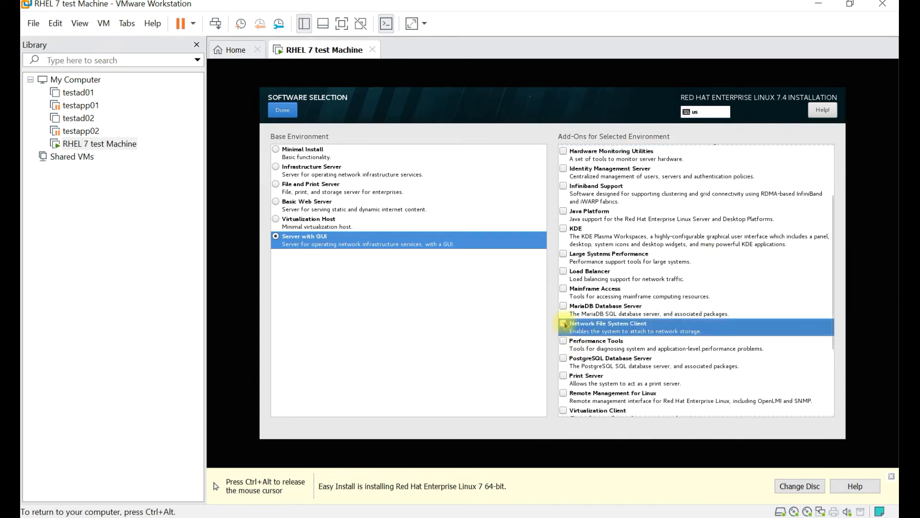
{"action": "scroll", "coordinate": [719, 338], "scroll_direction": "down", "scroll_amount": 3}
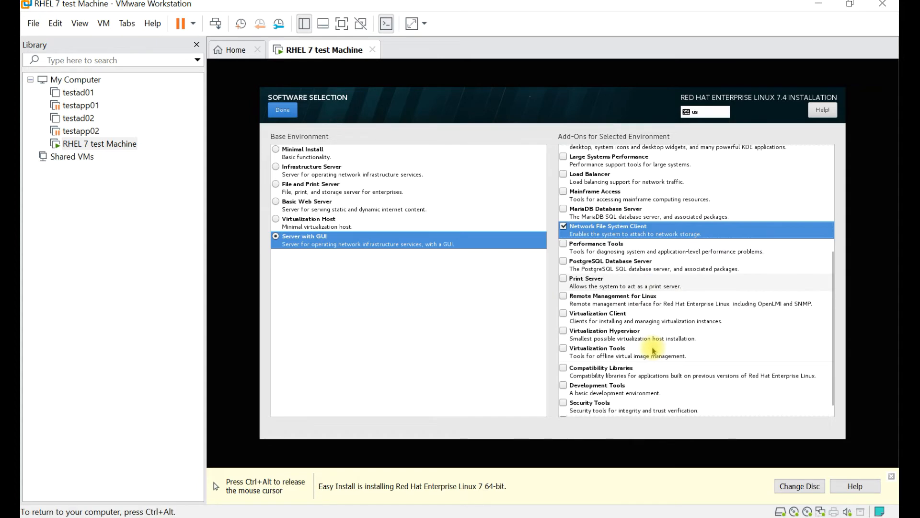
{"action": "scroll", "coordinate": [653, 351], "scroll_direction": "down", "scroll_amount": 1}
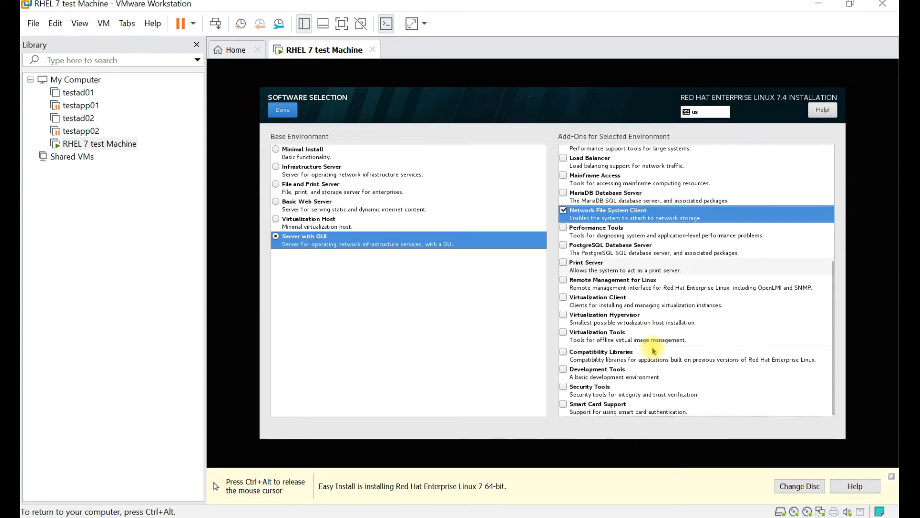
{"action": "left_click", "coordinate": [564, 387]}
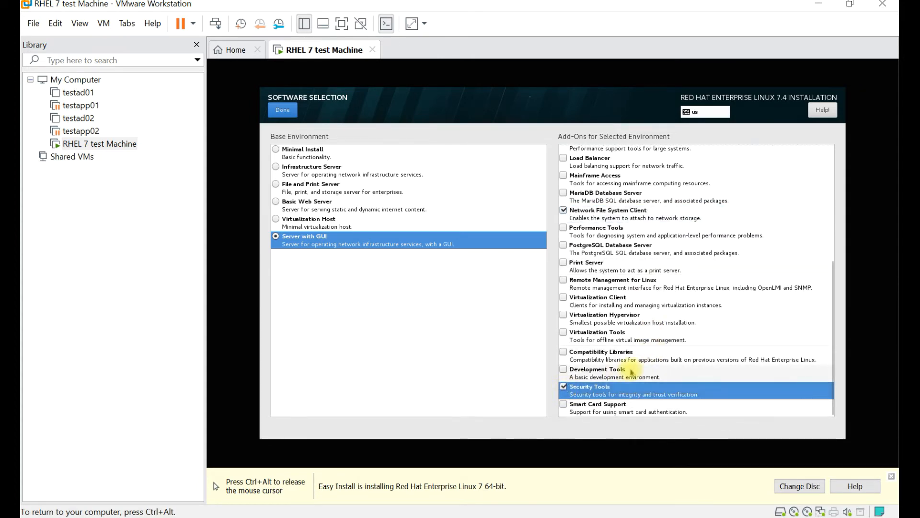
{"action": "left_click", "coordinate": [283, 111]}
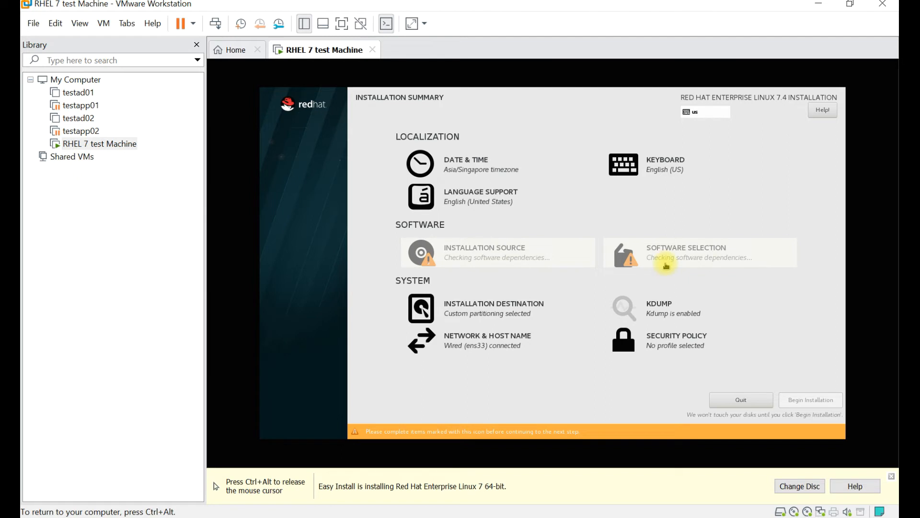
Confirm the disk and manual layout (/boot 300 MiB, / 17.71 GiB, swap 2048 MiB) and accept the changes
{"action": "left_click", "coordinate": [485, 315]}
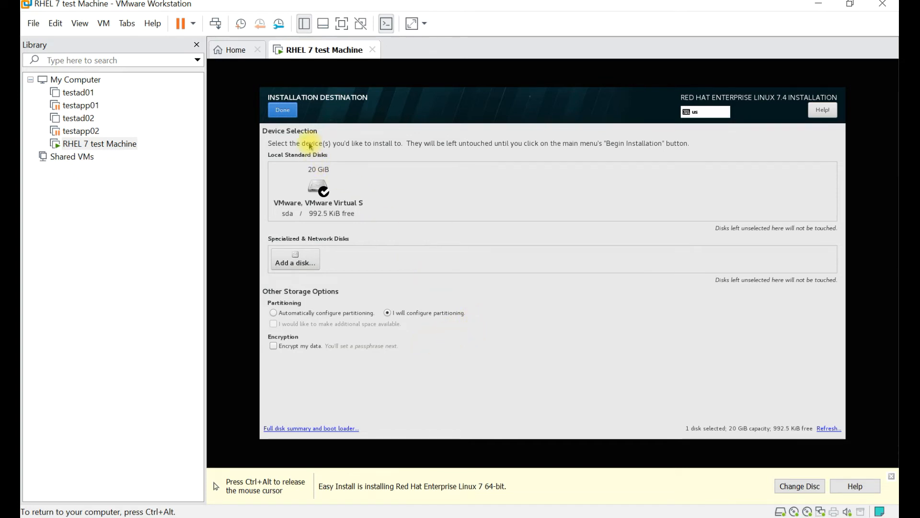
{"action": "left_click", "coordinate": [282, 110]}
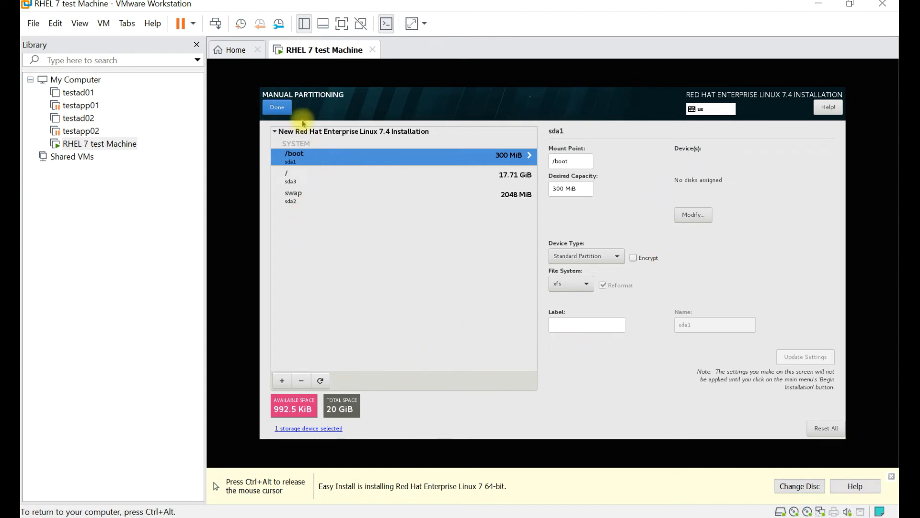
{"action": "left_click", "coordinate": [278, 107]}
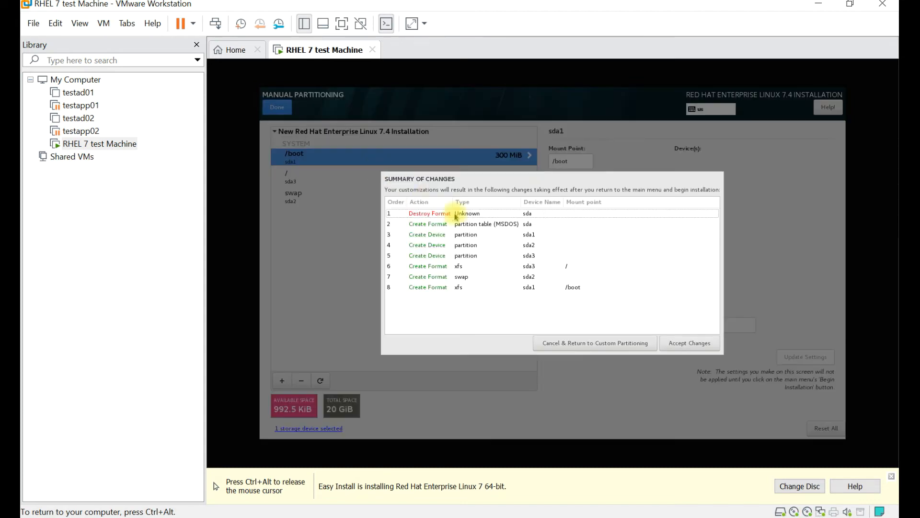
{"action": "left_click", "coordinate": [690, 343]}
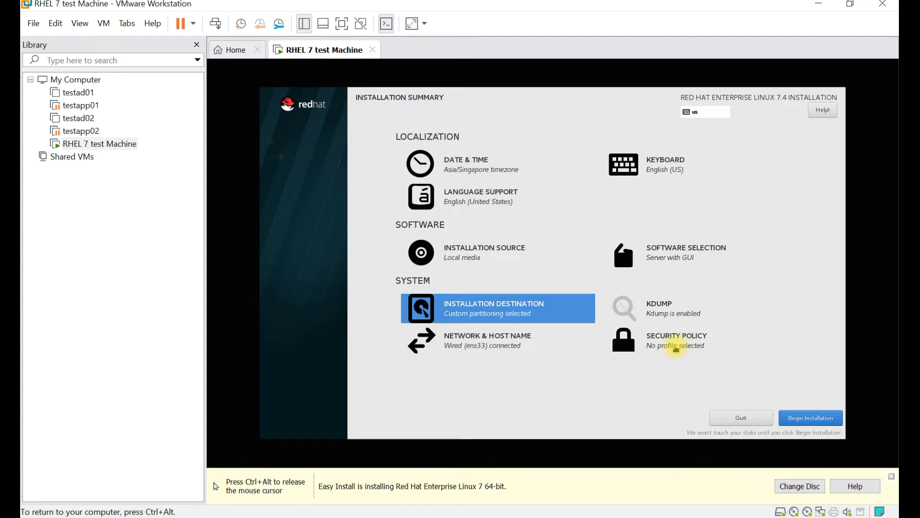
Switch the ens33 connection's IPv4 method to Manual
{"action": "left_click", "coordinate": [486, 349]}
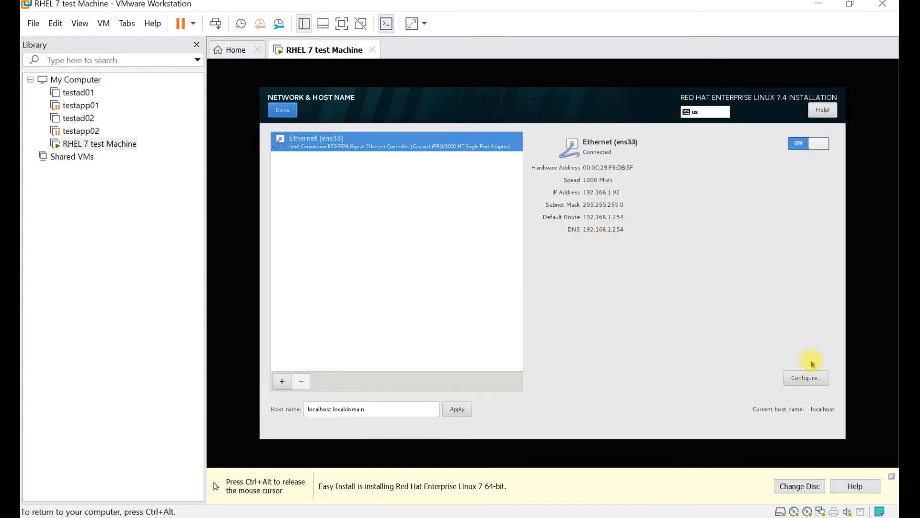
{"action": "left_click", "coordinate": [809, 378]}
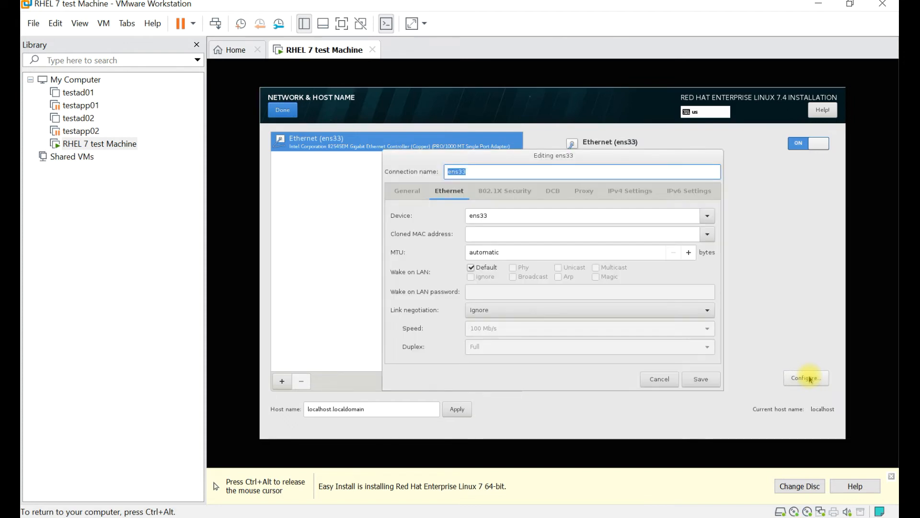
{"action": "left_click", "coordinate": [627, 192]}
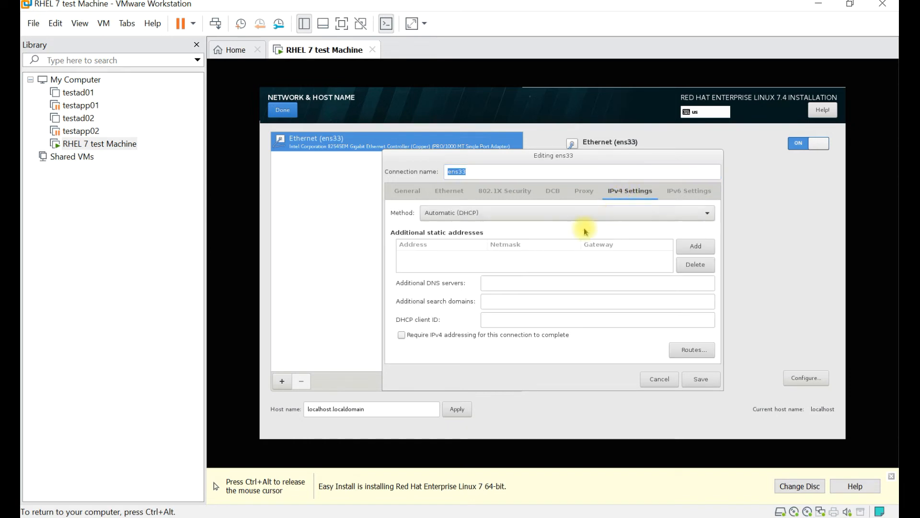
{"action": "left_click", "coordinate": [660, 215]}
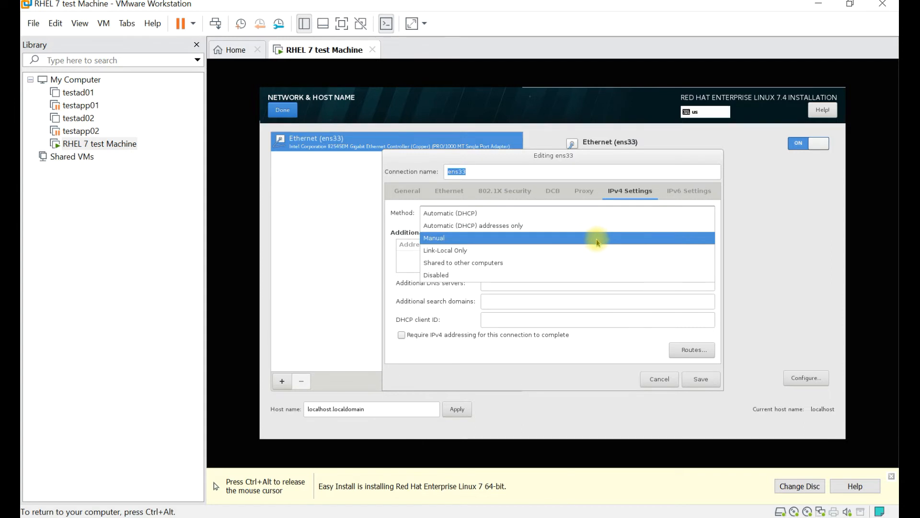
{"action": "left_click", "coordinate": [597, 240]}
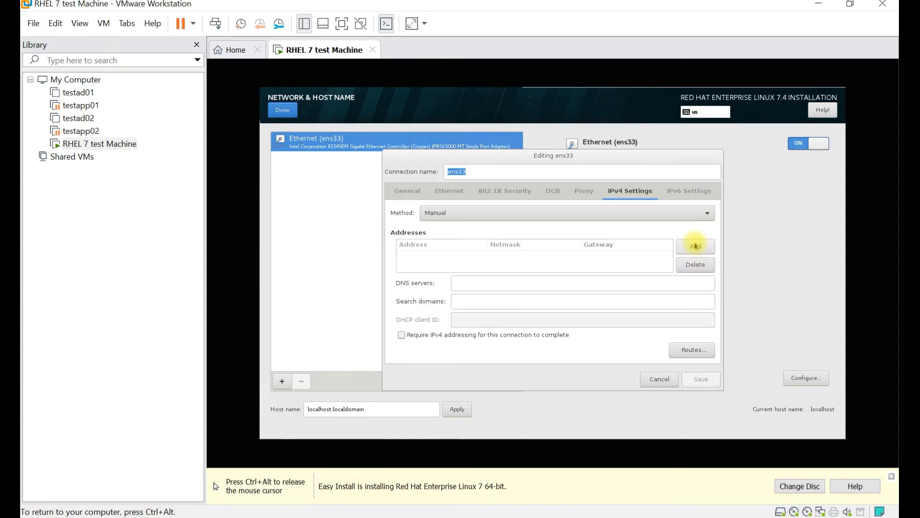
Add an empty IPv4 address row, then switch to the host's Command Prompt ipconfig output
{"action": "left_click", "coordinate": [695, 246]}
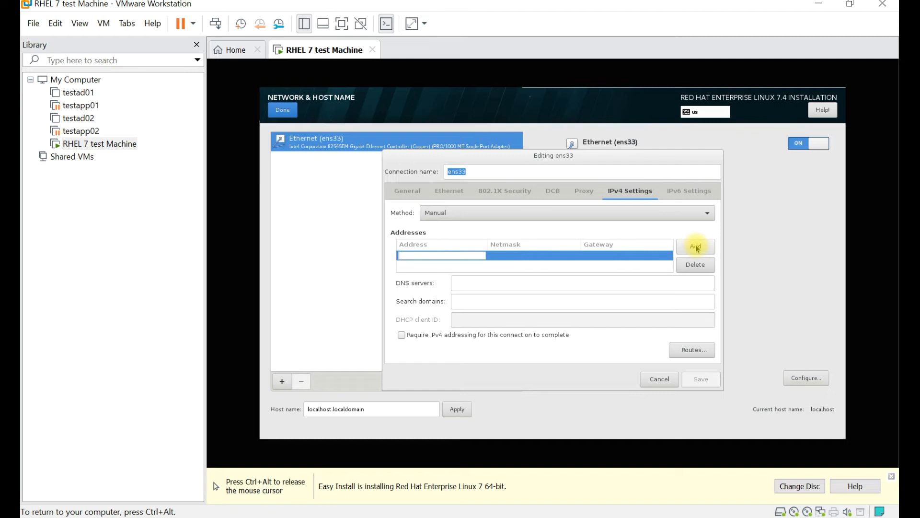
{"action": "key", "text": "ctrl+alt"}
{"action": "key", "text": "alt+Tab"}
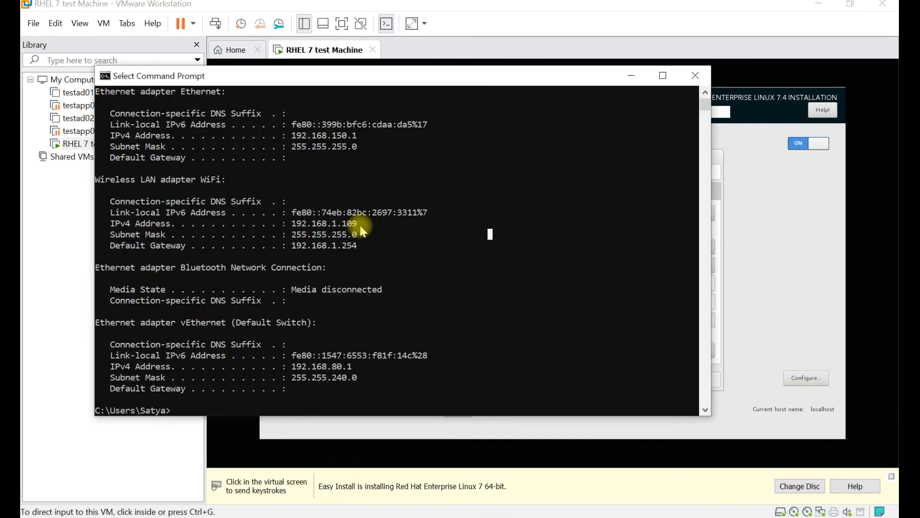
Select the host WiFi address 192.168.1.109, then start entering 192.168.1 in the VM's address field
{"action": "left_click_drag", "start_coordinate": [360, 225], "coordinate": [289, 225]}
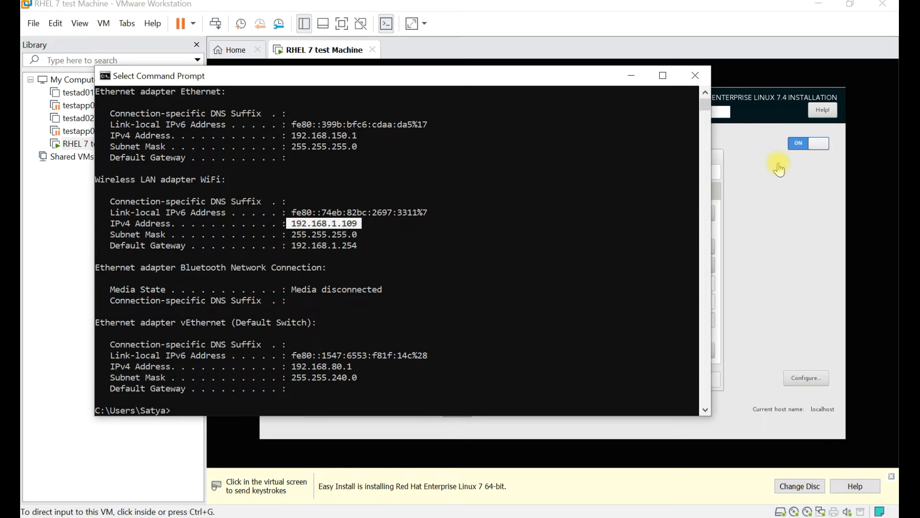
{"action": "left_click", "coordinate": [785, 191]}
{"action": "type", "text": "192.168."}
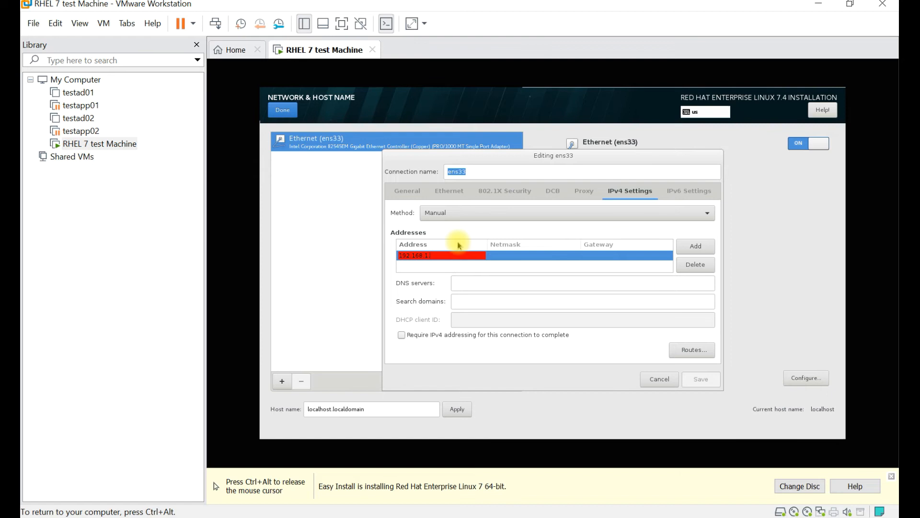
Complete ens33's row as 192.168.1.105 / 255.255.255.0, gateway 192.168.1.254, and save the connection
{"action": "type", "text": "105"}
{"action": "key", "text": "Tab"}
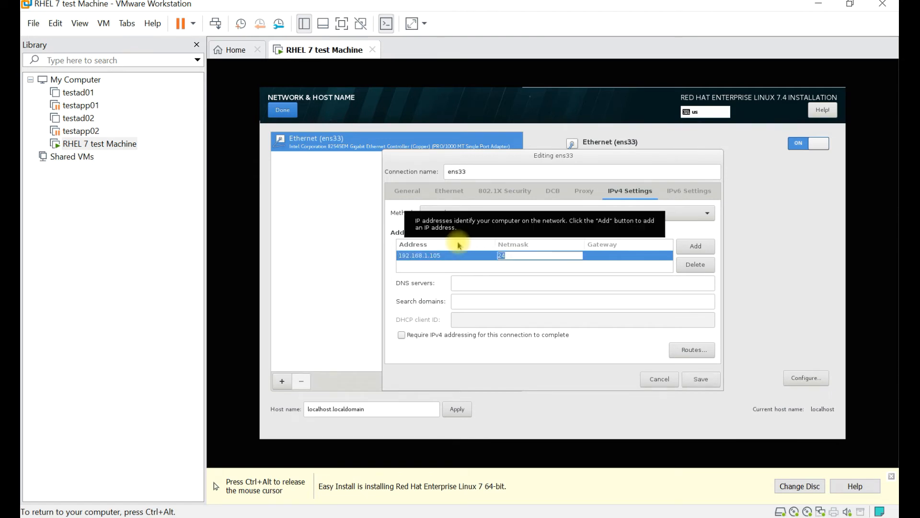
{"action": "type", "text": "255.255"}
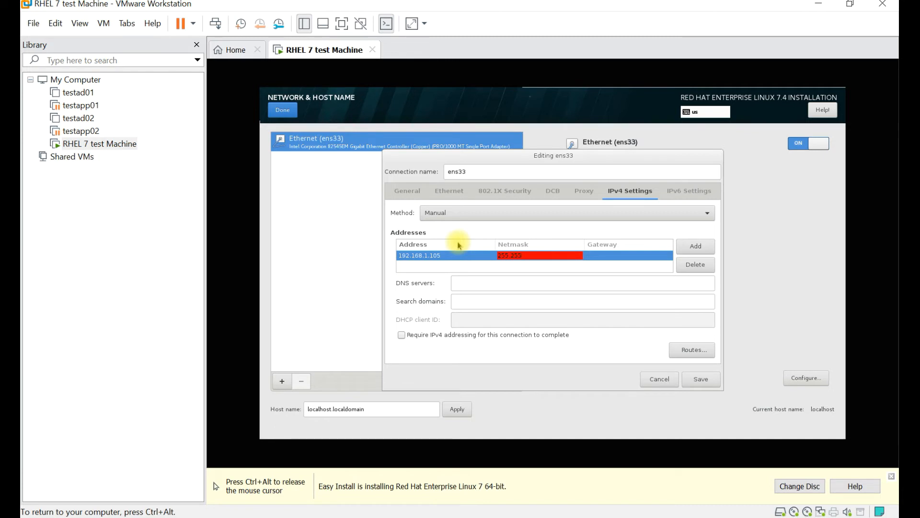
{"action": "type", "text": ".255.0"}
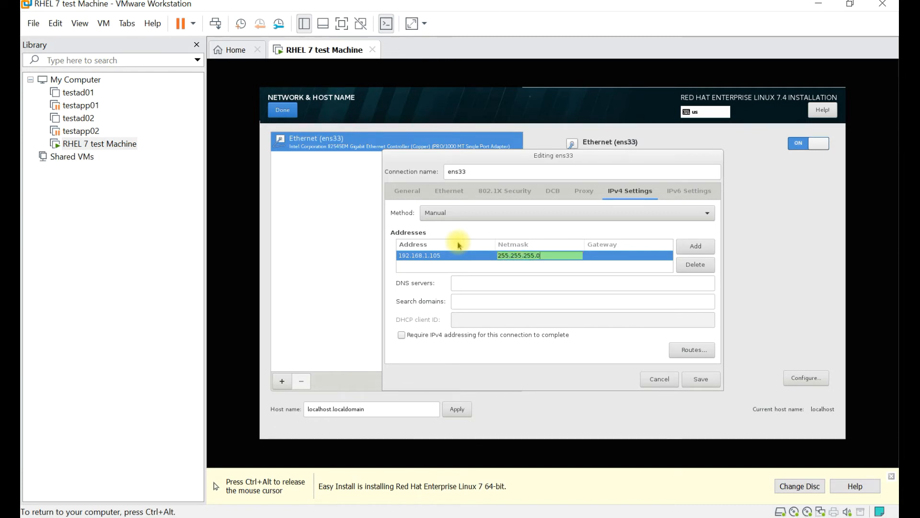
{"action": "key", "text": "Tab"}
{"action": "type", "text": "10"}
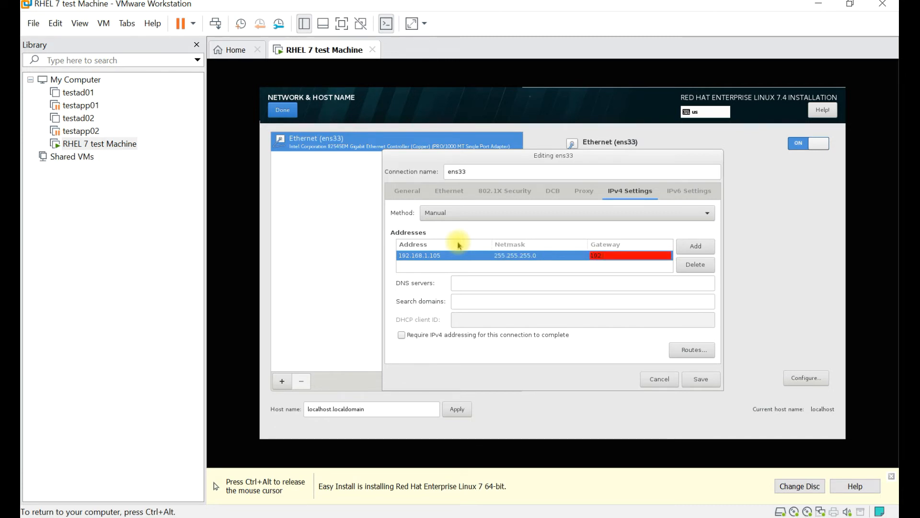
{"action": "type", "text": "168.1.1"}
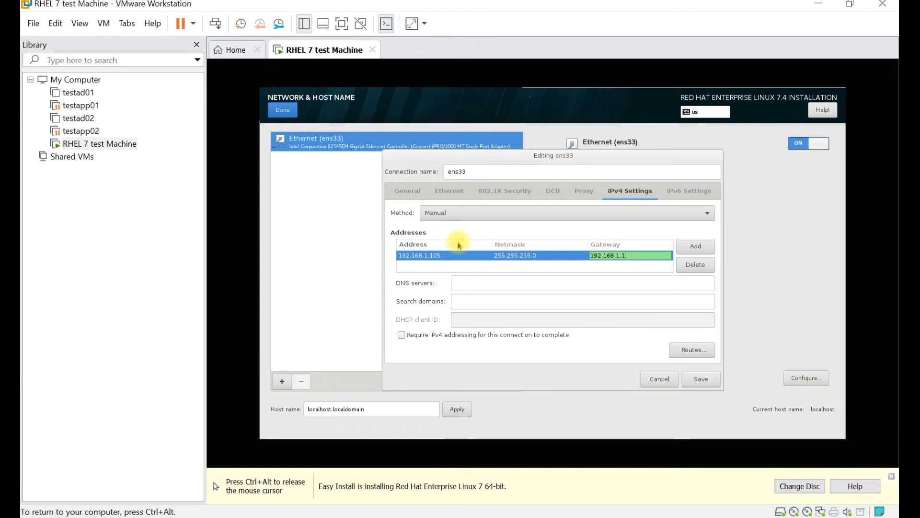
{"action": "type", "text": "254"}
{"action": "key", "text": "Return"}
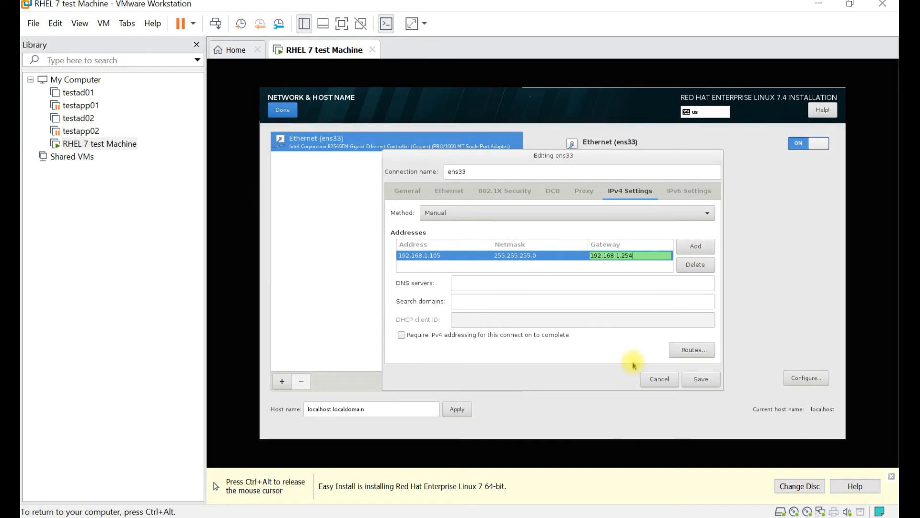
{"action": "left_click", "coordinate": [701, 379]}
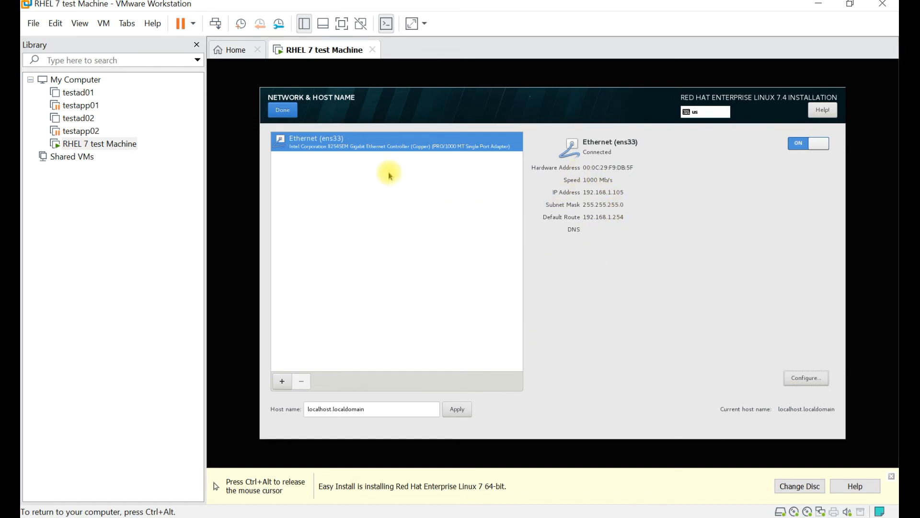
Close Network & Host Name, then review Security Policy and Kdump (enabled, auto 128 MB) unchanged
{"action": "left_click", "coordinate": [283, 110]}
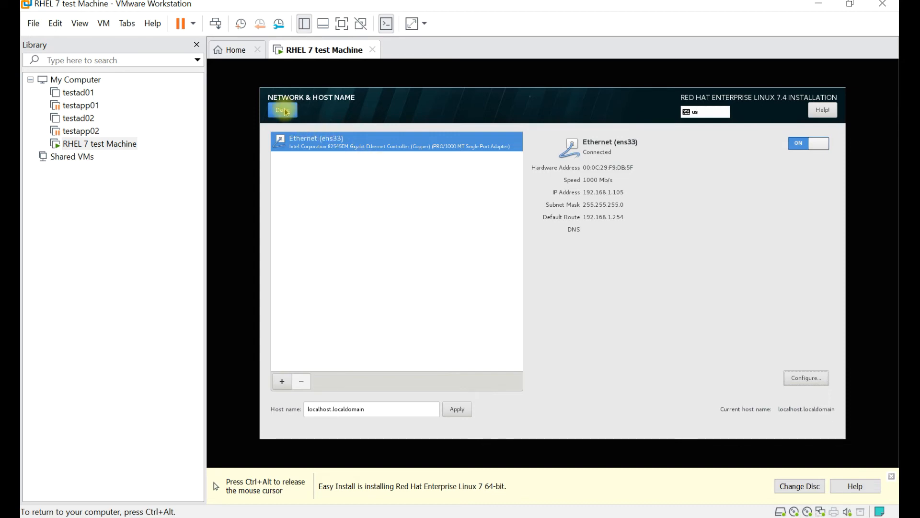
{"action": "left_click", "coordinate": [684, 350]}
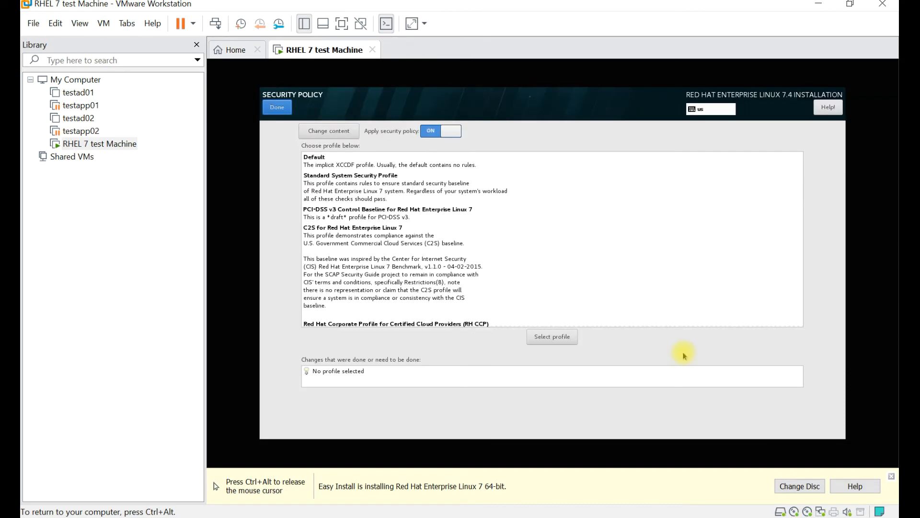
{"action": "left_click", "coordinate": [278, 108]}
{"action": "left_click", "coordinate": [657, 305]}
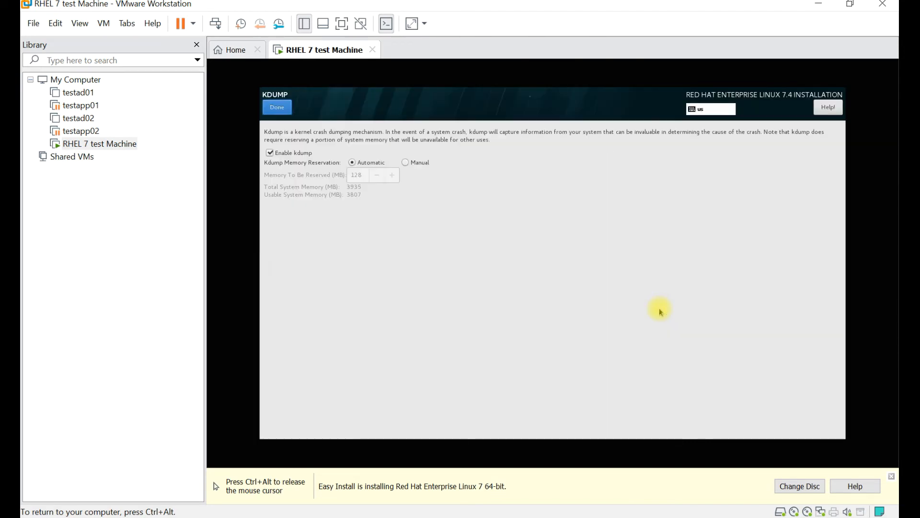
{"action": "left_click", "coordinate": [276, 111]}
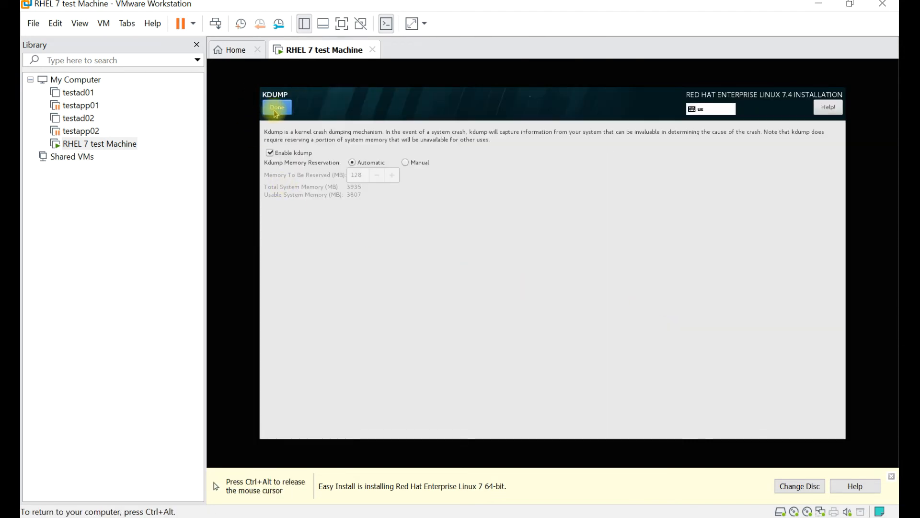
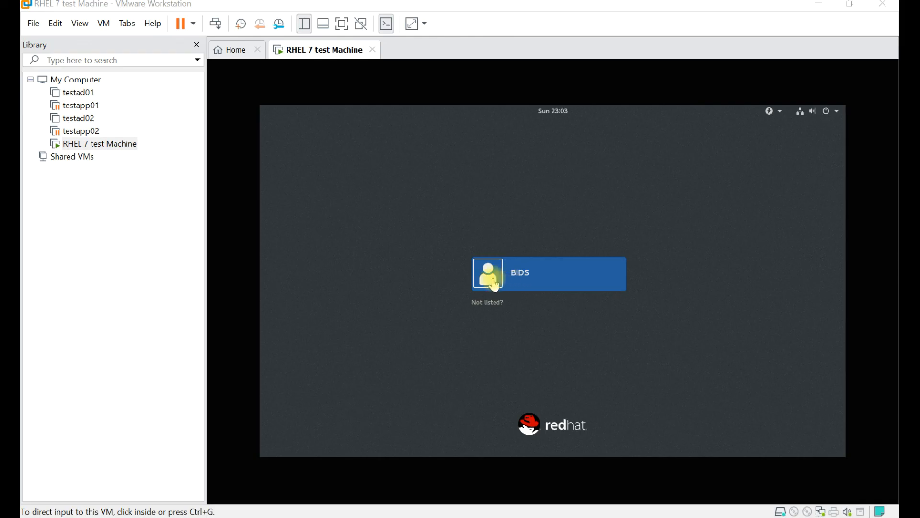
Sign in to the RHEL 7 guest by selecting the user account and entering its password
{"action": "left_click", "coordinate": [495, 284]}
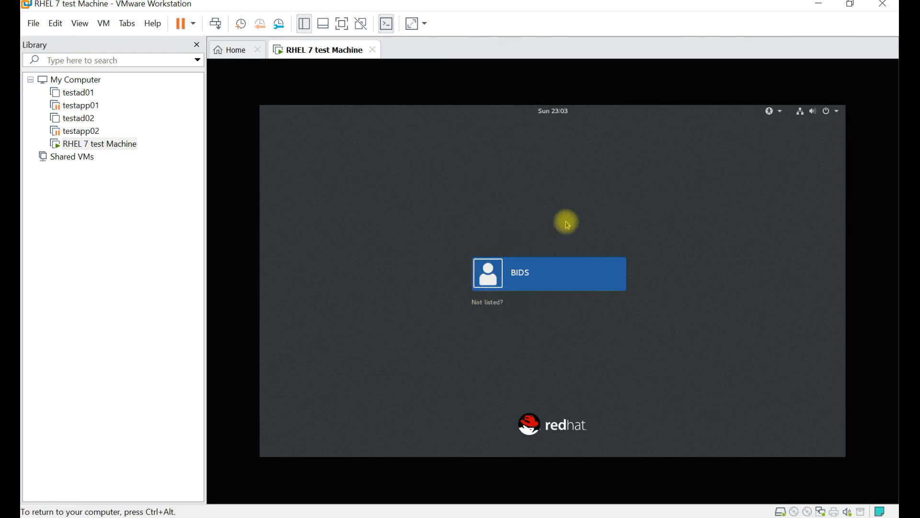
{"action": "left_click", "coordinate": [516, 273]}
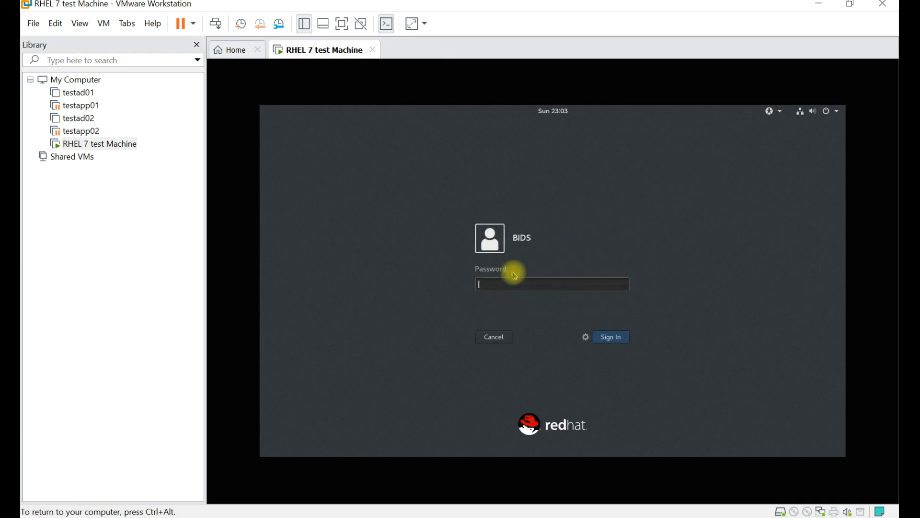
{"action": "type", "text": "•"}
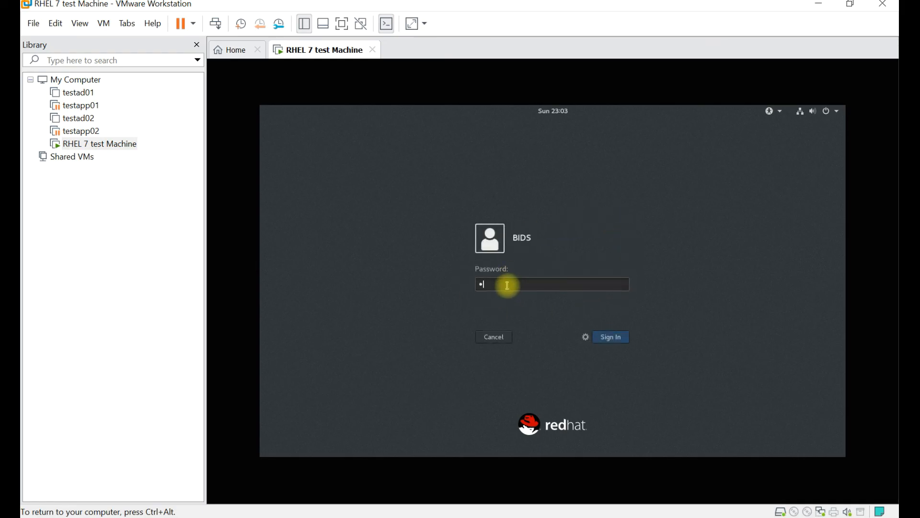
{"action": "type", "text": "•••••••"}
{"action": "key", "text": "Return"}
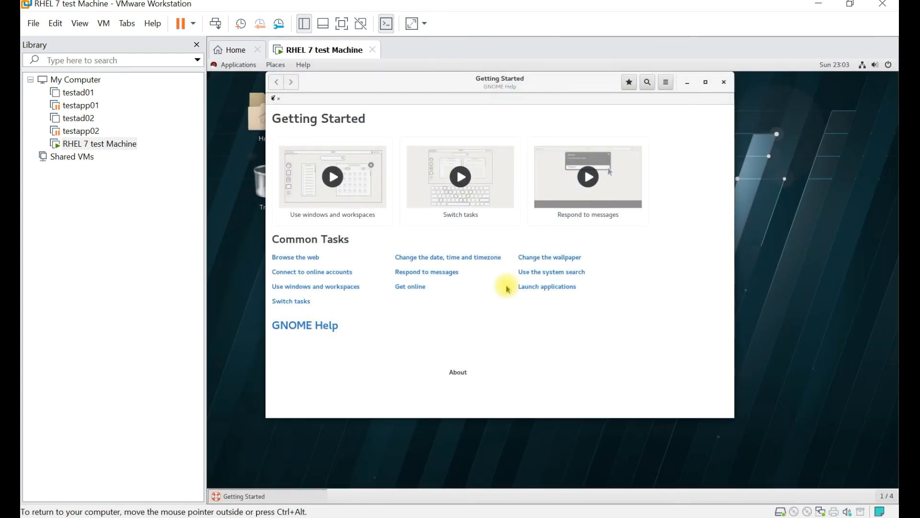
Close the Getting Started window, then open and close the empty Trash
{"action": "left_click", "coordinate": [724, 82]}
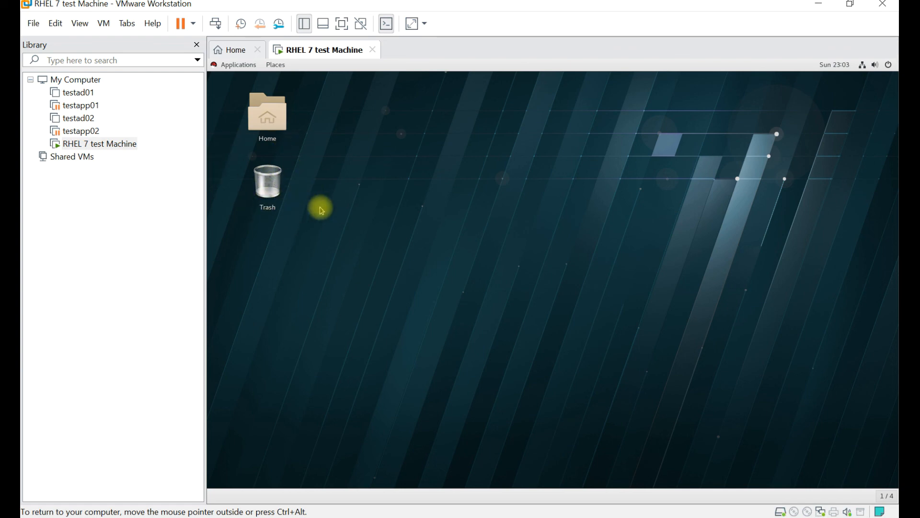
{"action": "double_click", "coordinate": [272, 188]}
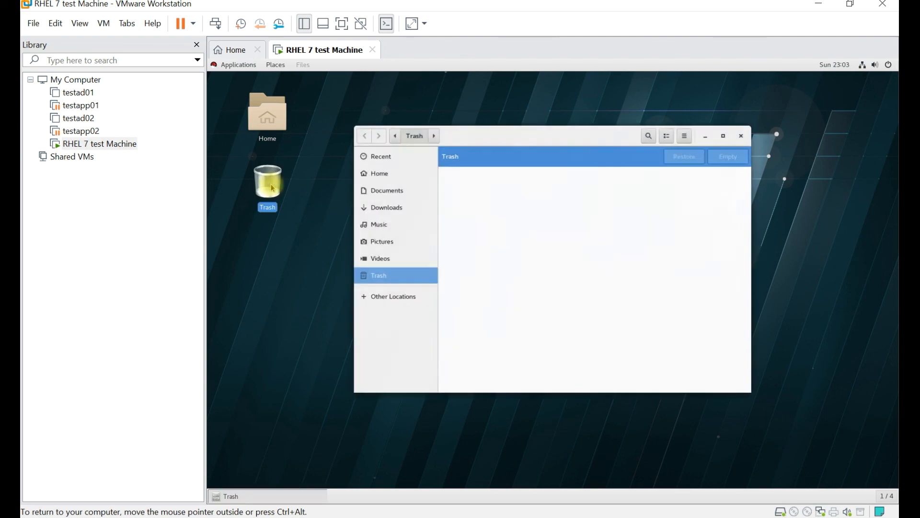
{"action": "left_click", "coordinate": [746, 129]}
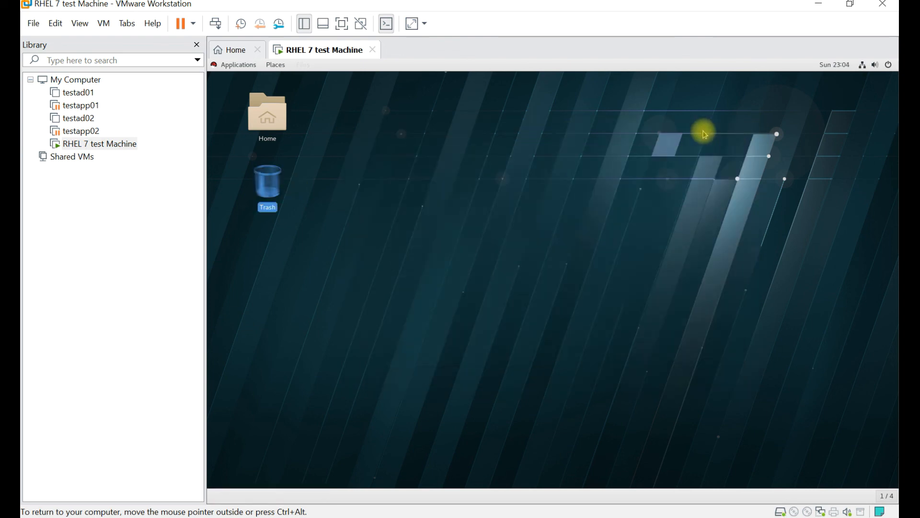
Browse the Applications menu, then dismiss it to return to the desktop
{"action": "left_click", "coordinate": [233, 70]}
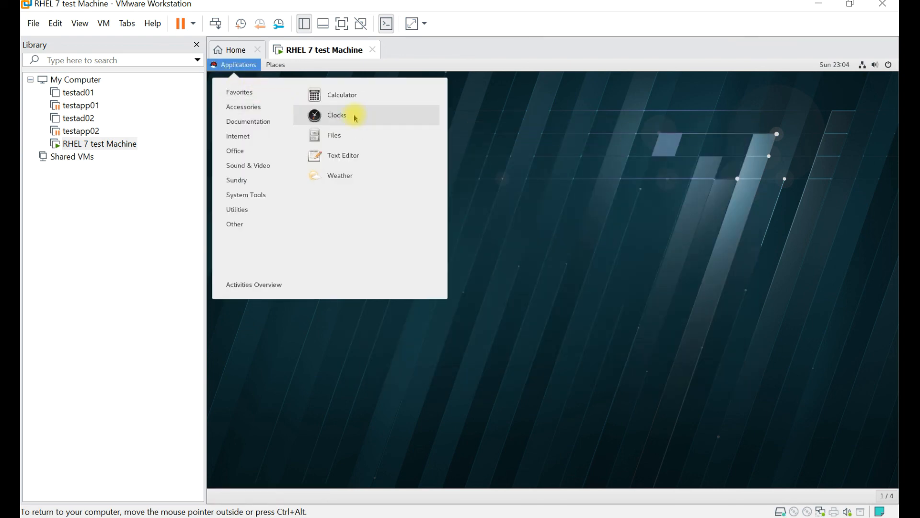
{"action": "mouse_move", "coordinate": [243, 212]}
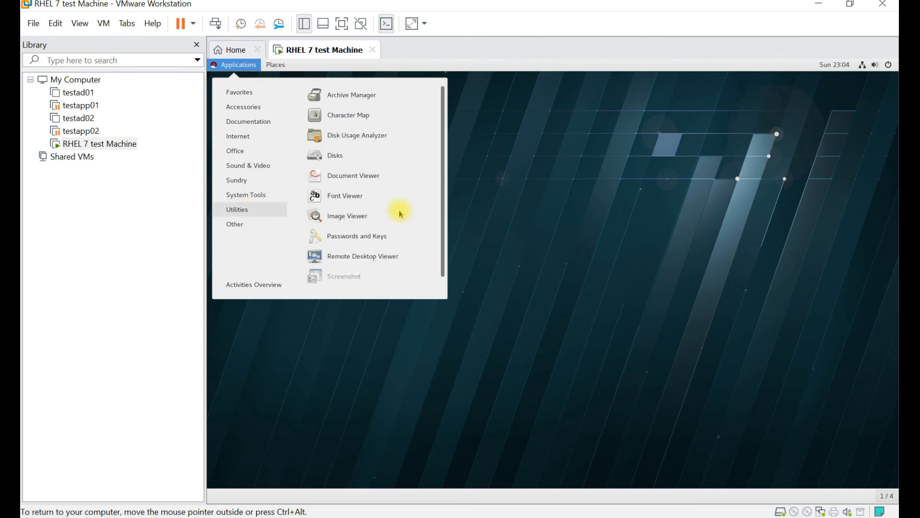
{"action": "left_click", "coordinate": [501, 191]}
Open a terminal from the desktop's right-click menu, run whoami, then close it
{"action": "right_click", "coordinate": [450, 137]}
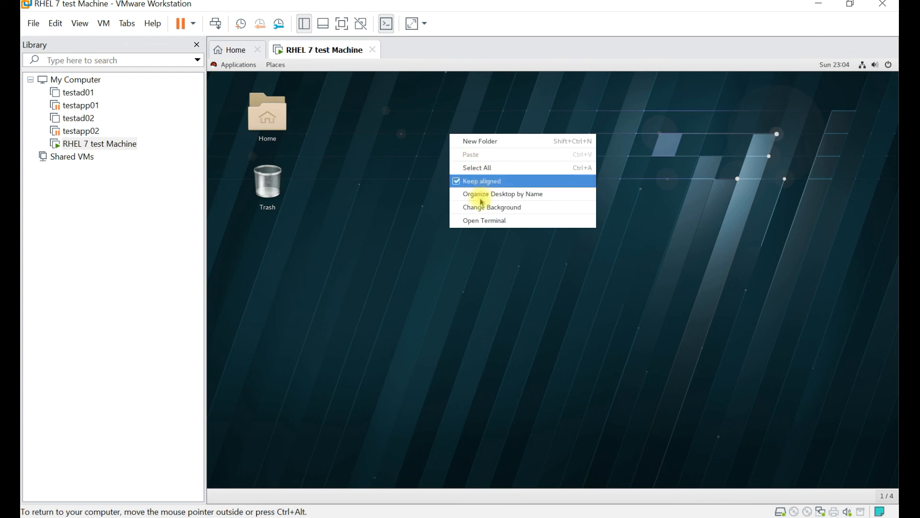
{"action": "left_click", "coordinate": [480, 220]}
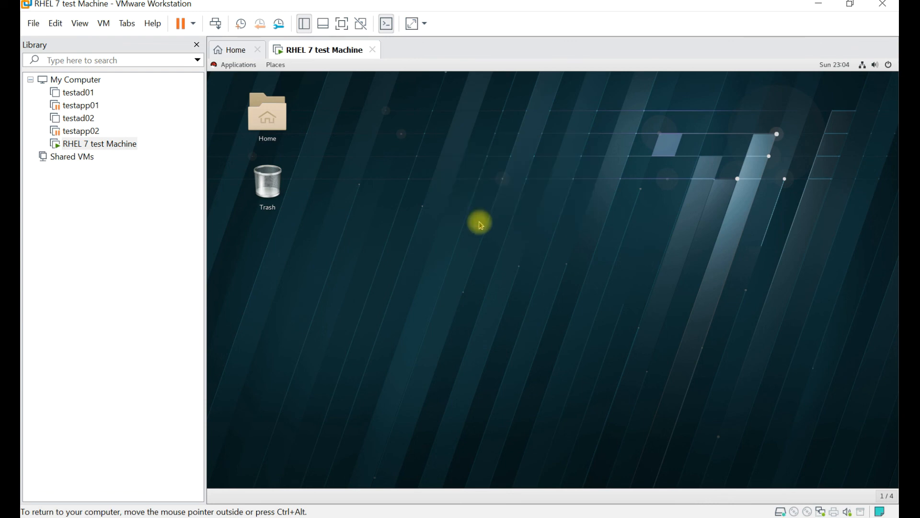
{"action": "left_click_drag", "start_coordinate": [421, 143], "coordinate": [459, 139]}
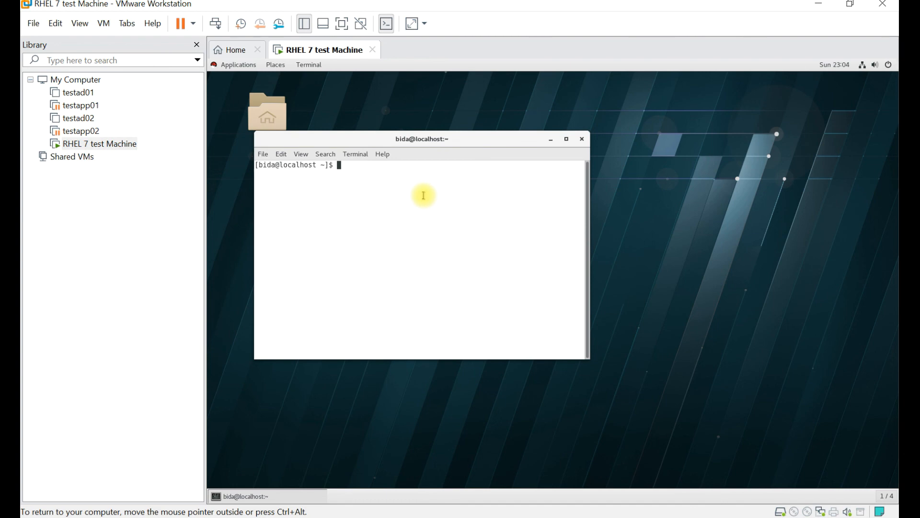
{"action": "type", "text": "whoami"}
{"action": "key", "text": "Return"}
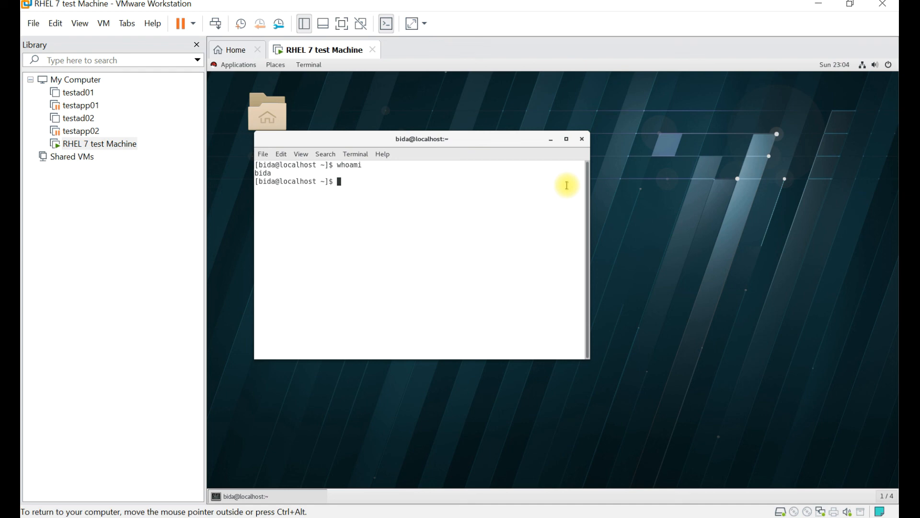
{"action": "left_click", "coordinate": [582, 139]}
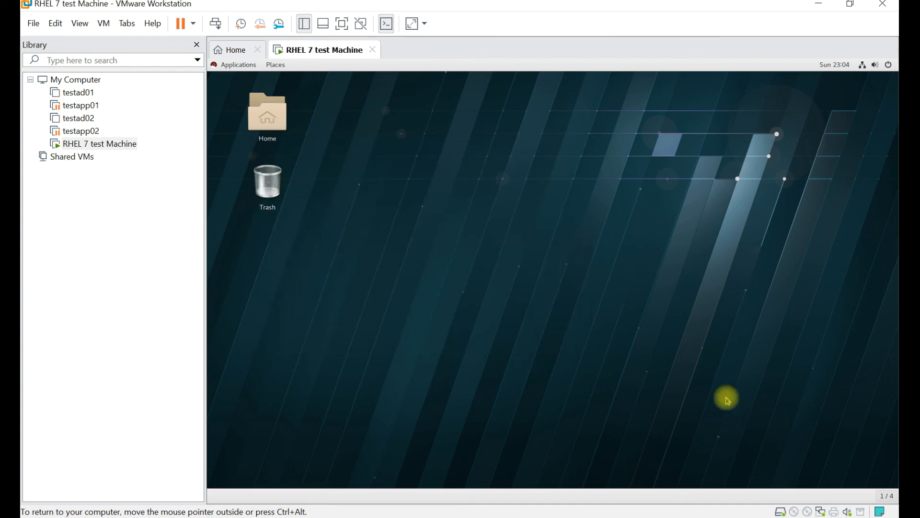